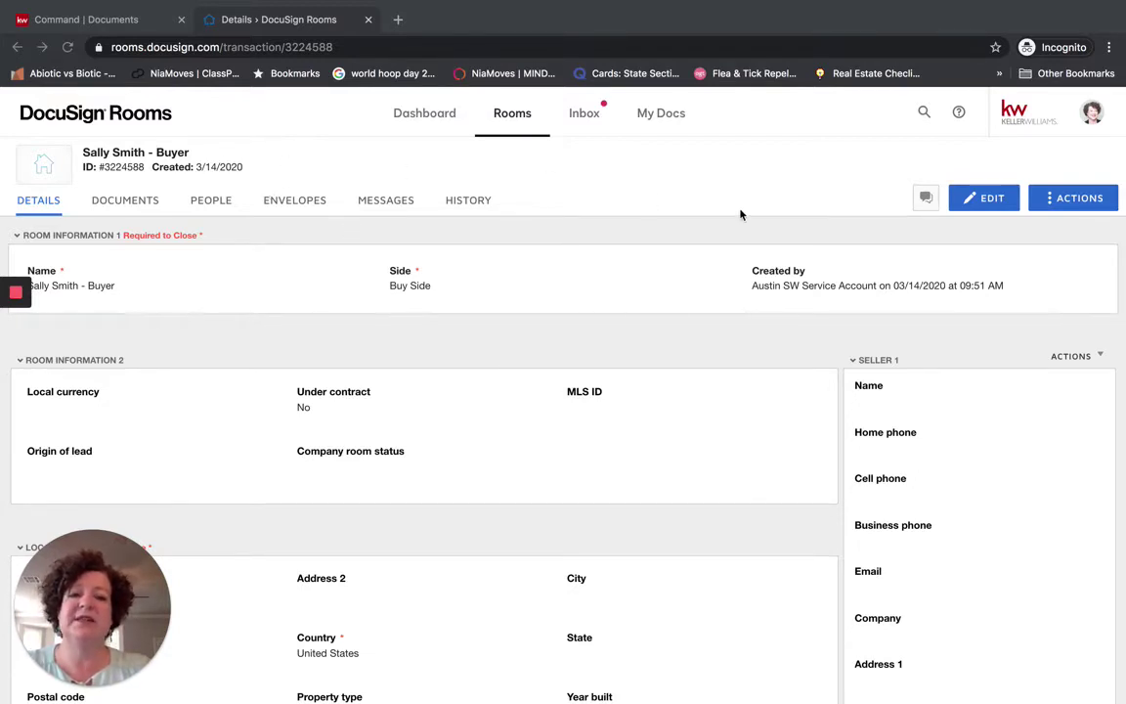
# Step: Open the room's Documents tab and browse its 42 documents
pyautogui.scroll(-3, 963, 372)
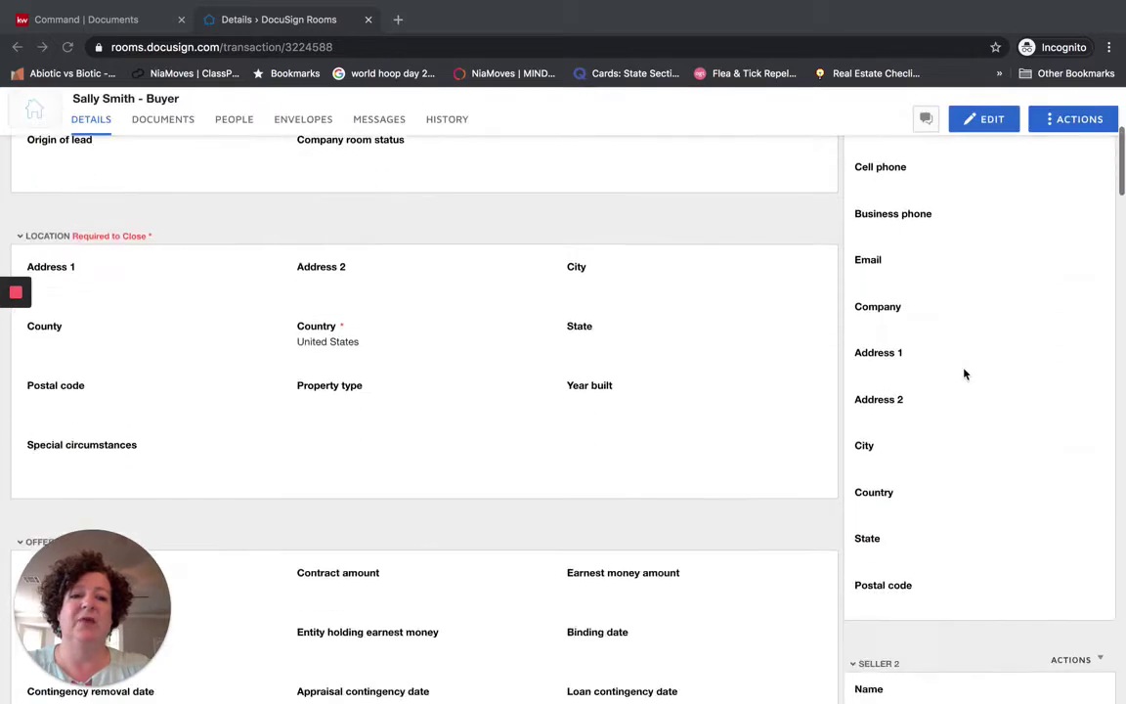
pyautogui.scroll(-7, 963, 374)
pyautogui.scroll(-4, 964, 373)
pyautogui.scroll(-3, 963, 374)
pyautogui.scroll(-4, 963, 374)
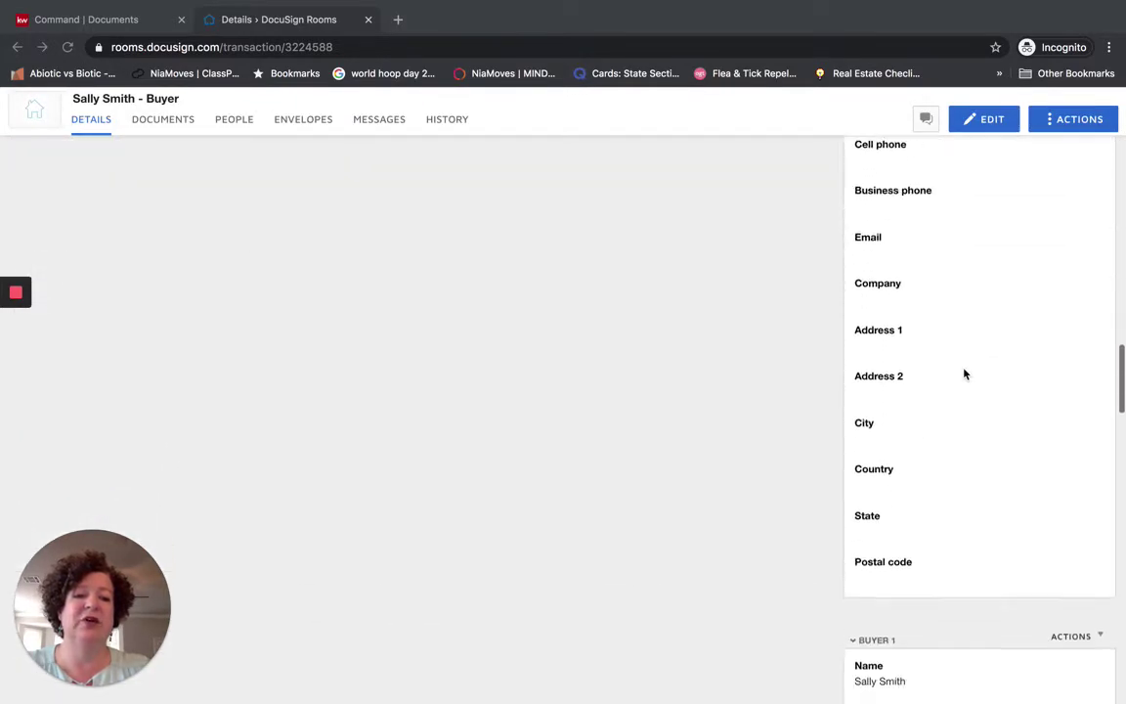
pyautogui.scroll(-3, 964, 373)
pyautogui.scroll(-2, 964, 374)
pyautogui.scroll(-2, 964, 373)
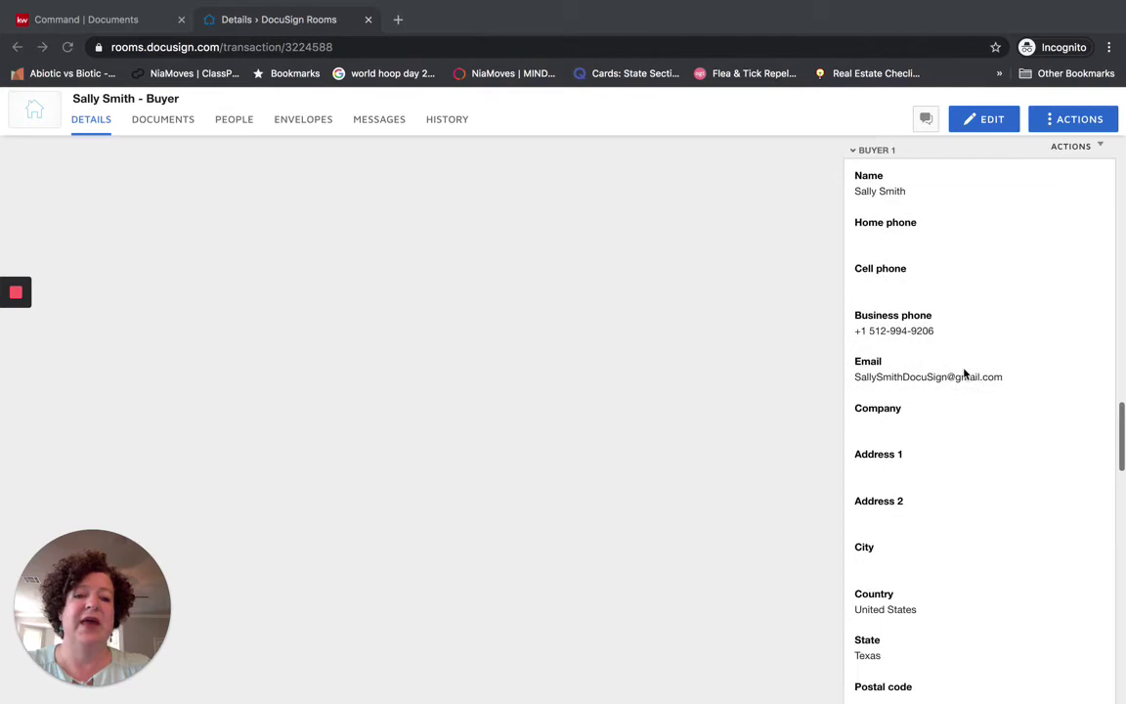
pyautogui.scroll(-2, 964, 373)
pyautogui.scroll(-2, 964, 374)
pyautogui.scroll(-4, 964, 373)
pyautogui.scroll(-1, 964, 373)
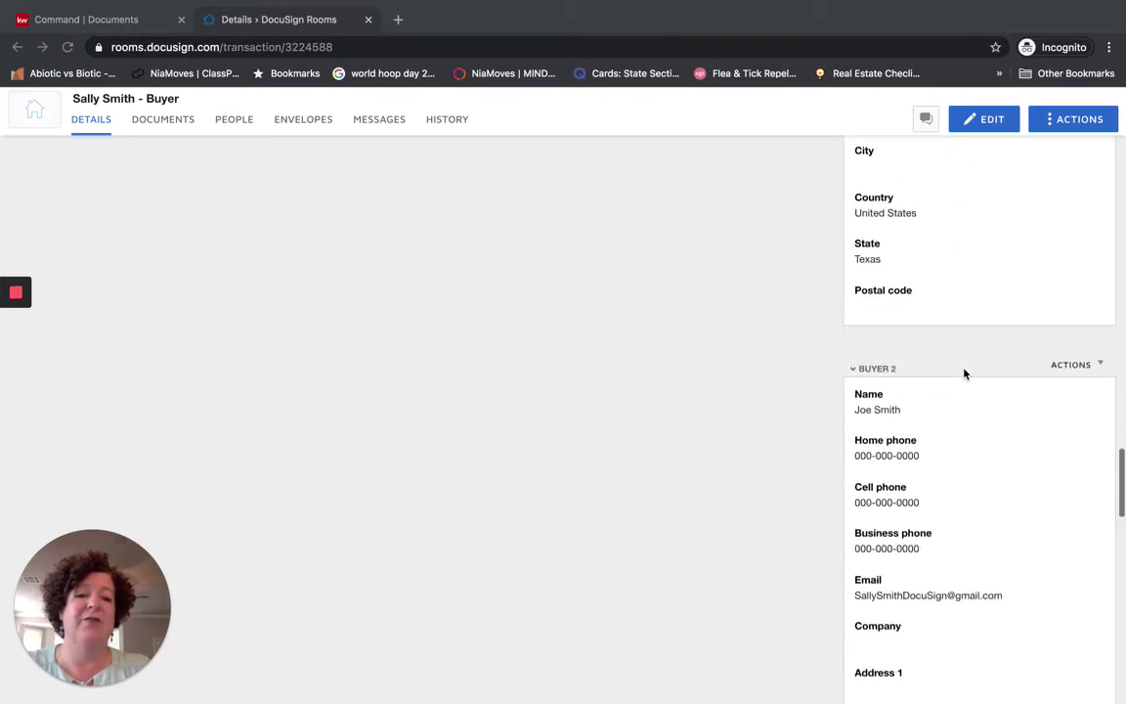
pyautogui.scroll(-3, 963, 373)
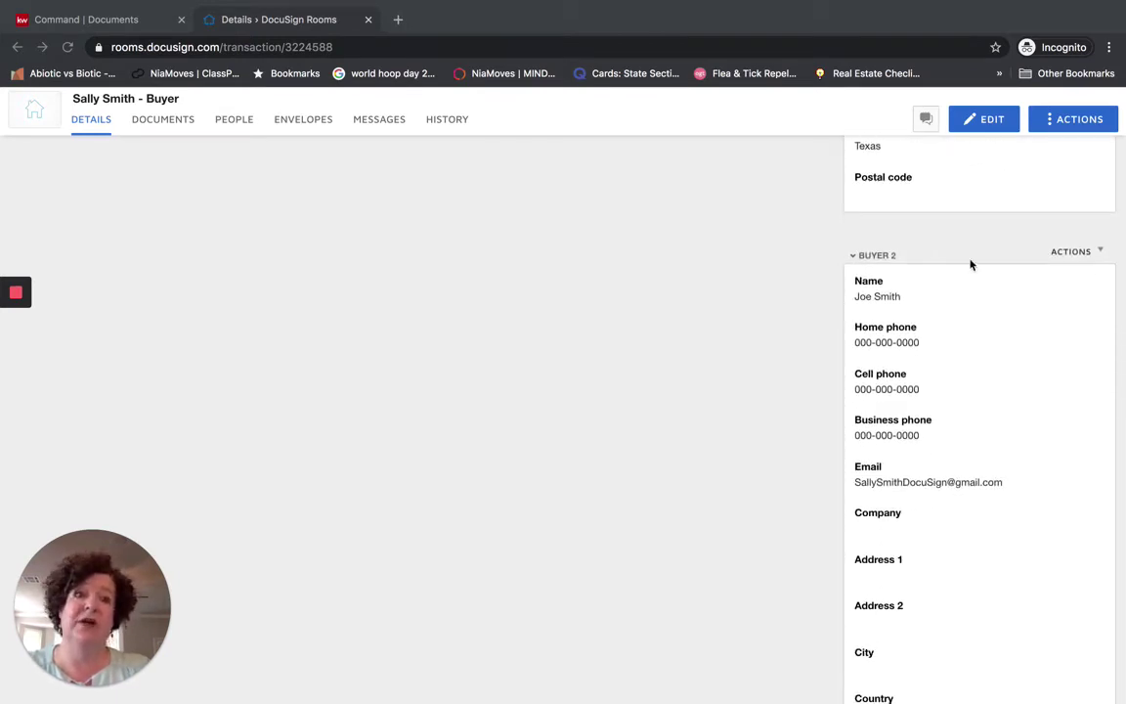
pyautogui.scroll(-1, 989, 331)
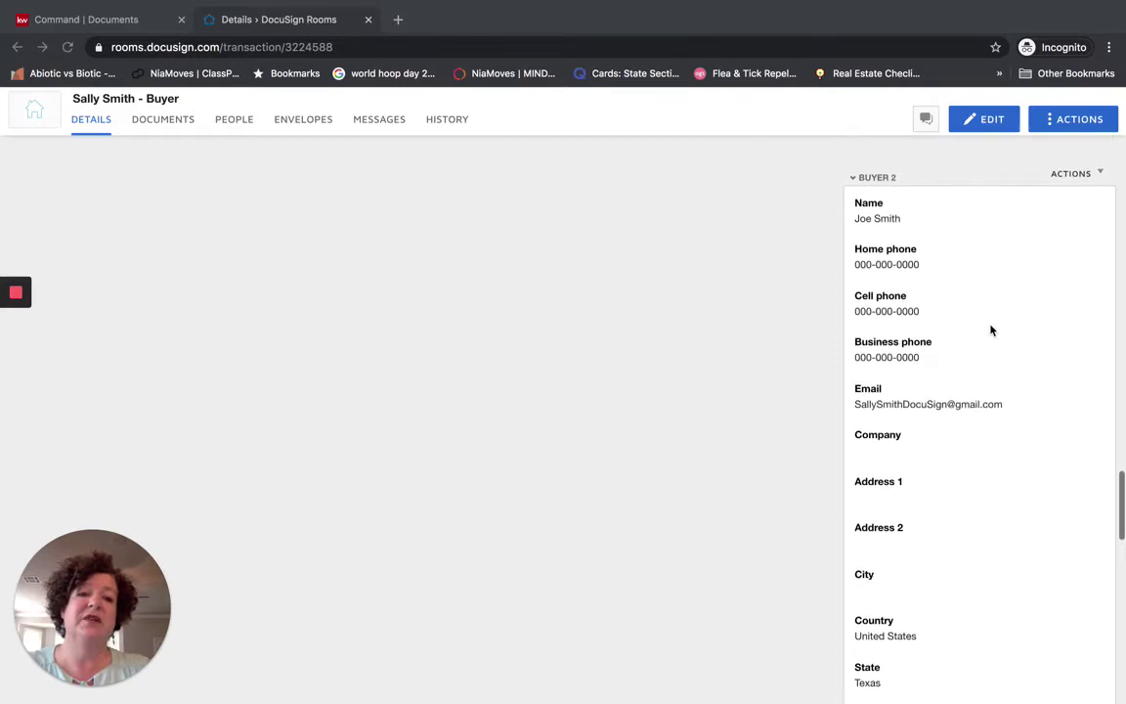
pyautogui.scroll(-2, 990, 330)
pyautogui.scroll(-3, 990, 330)
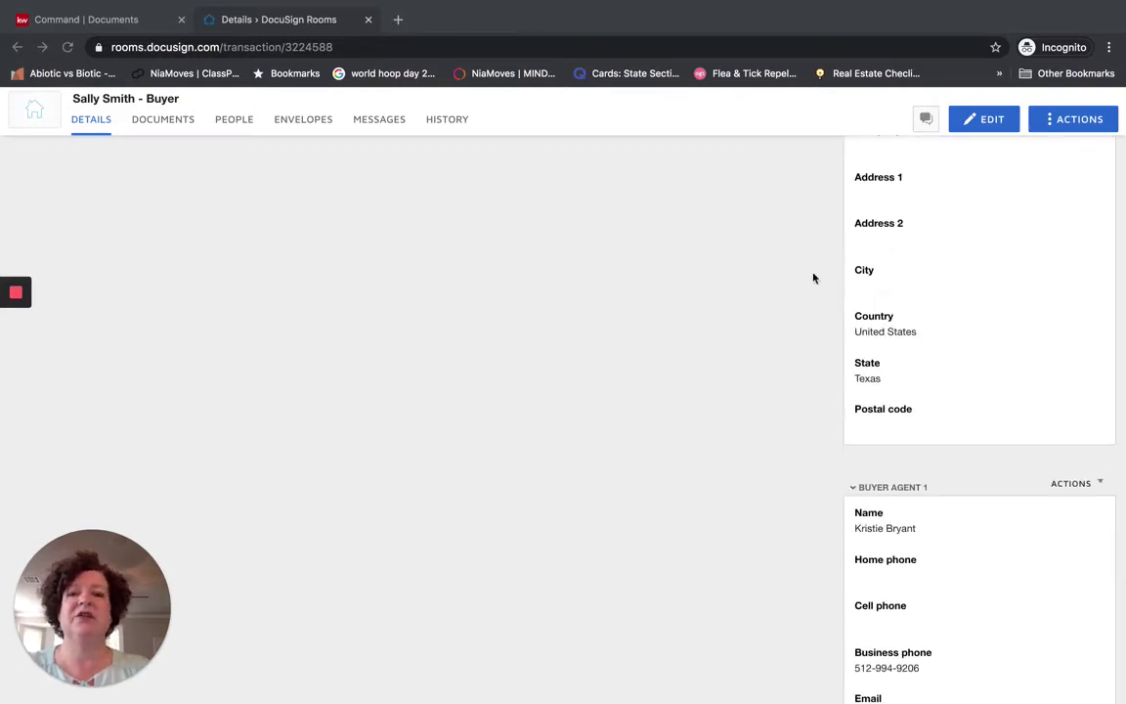
pyautogui.scroll(3, 627, 293)
pyautogui.scroll(5, 627, 293)
pyautogui.scroll(5, 627, 294)
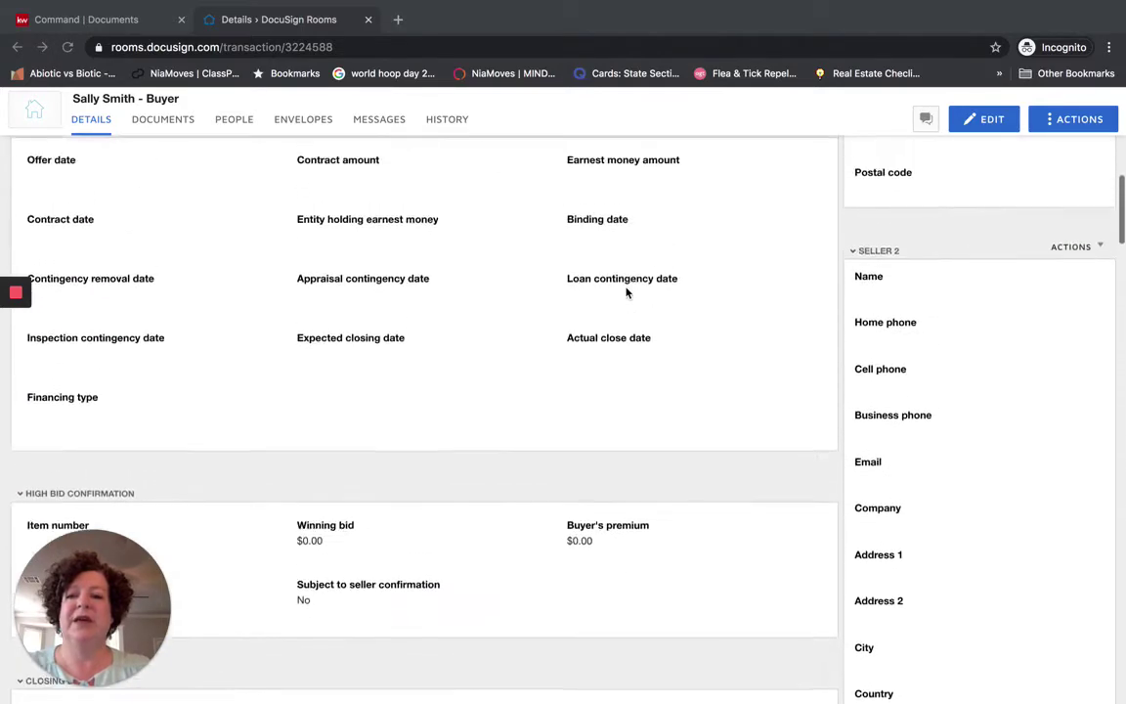
pyautogui.scroll(5, 626, 293)
pyautogui.scroll(2, 626, 294)
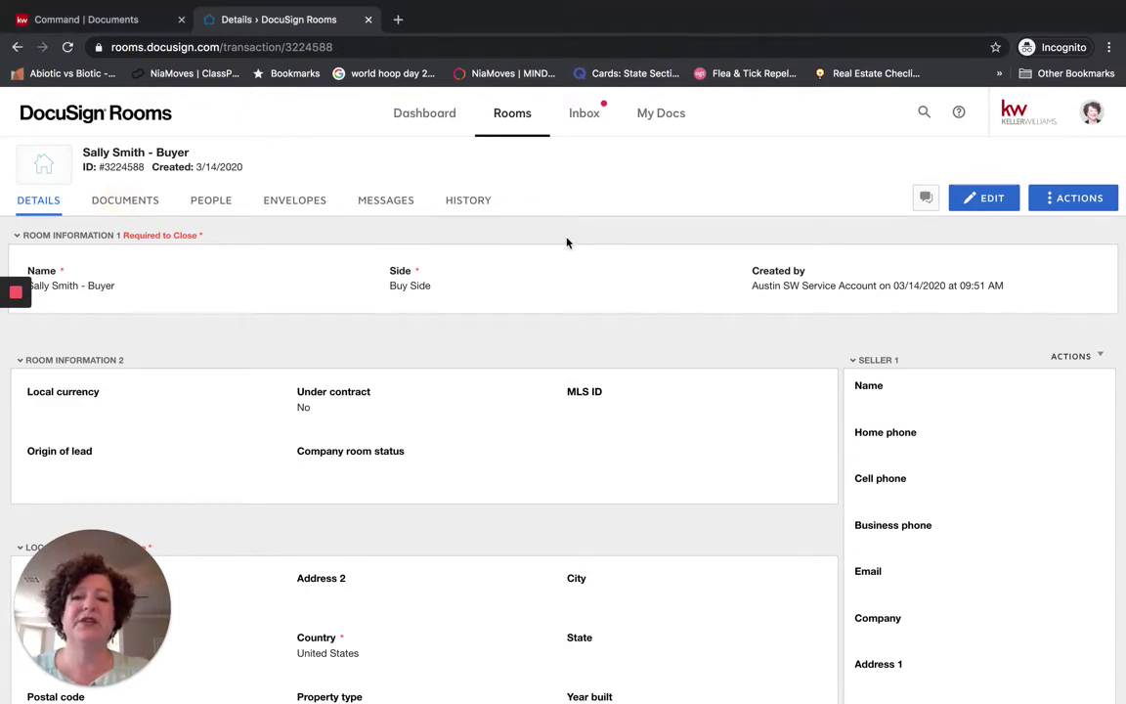
pyautogui.click(130, 208)
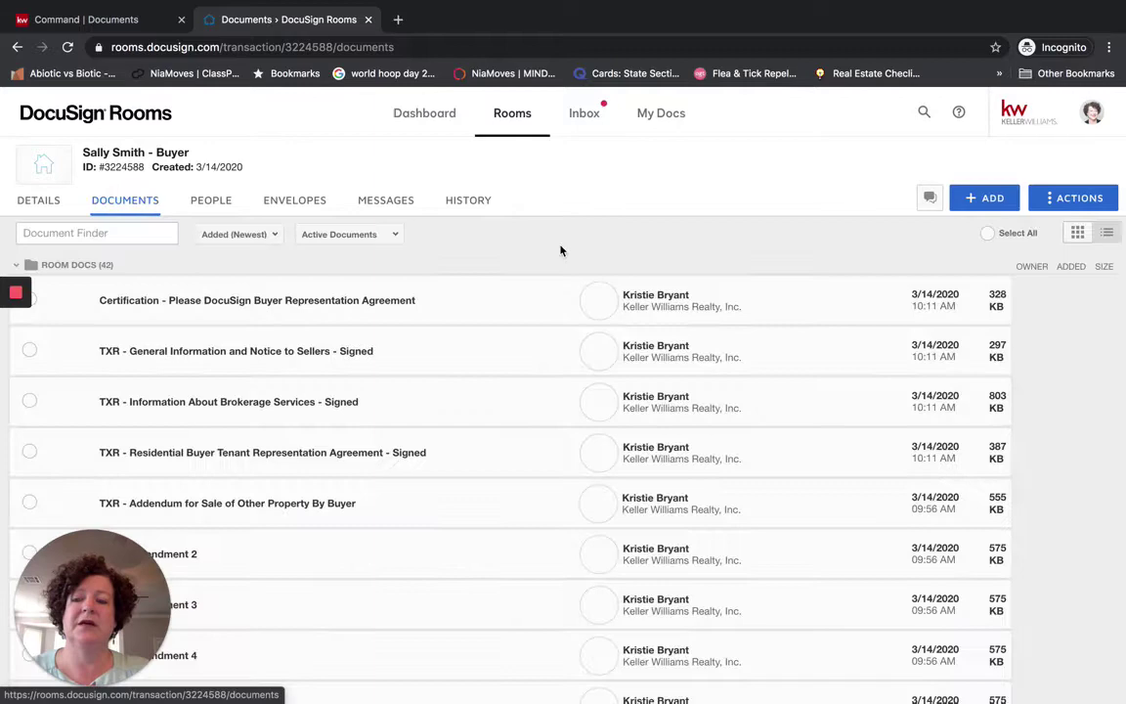
pyautogui.scroll(-1, 496, 284)
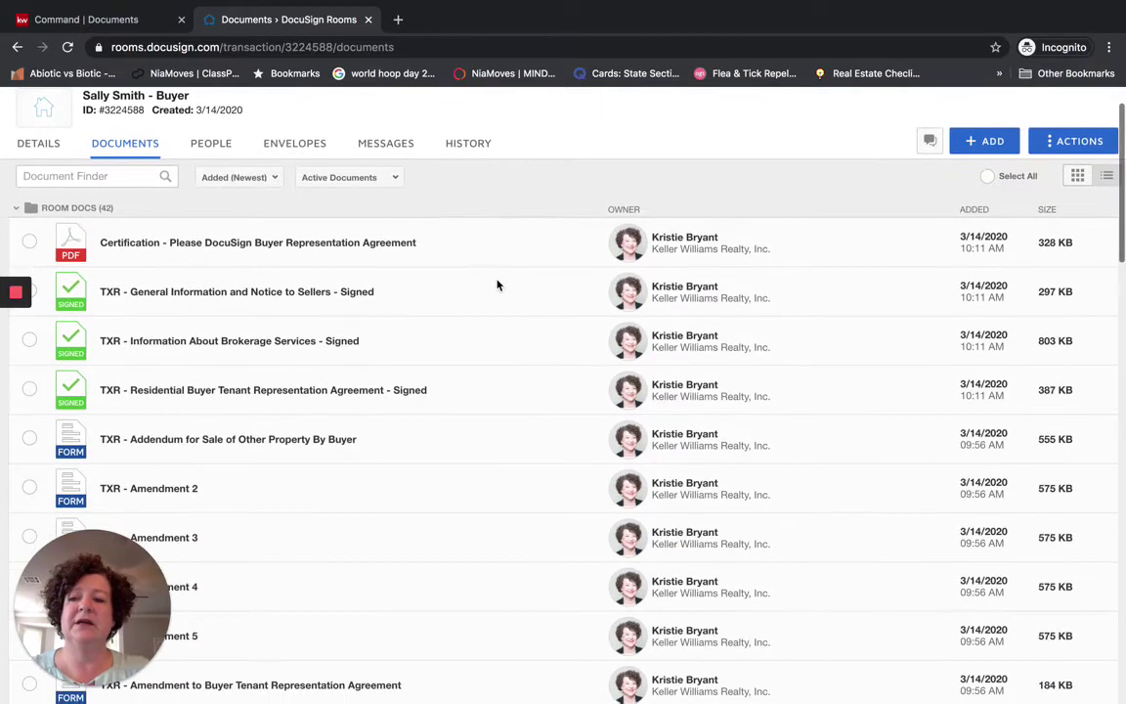
pyautogui.scroll(-2, 497, 284)
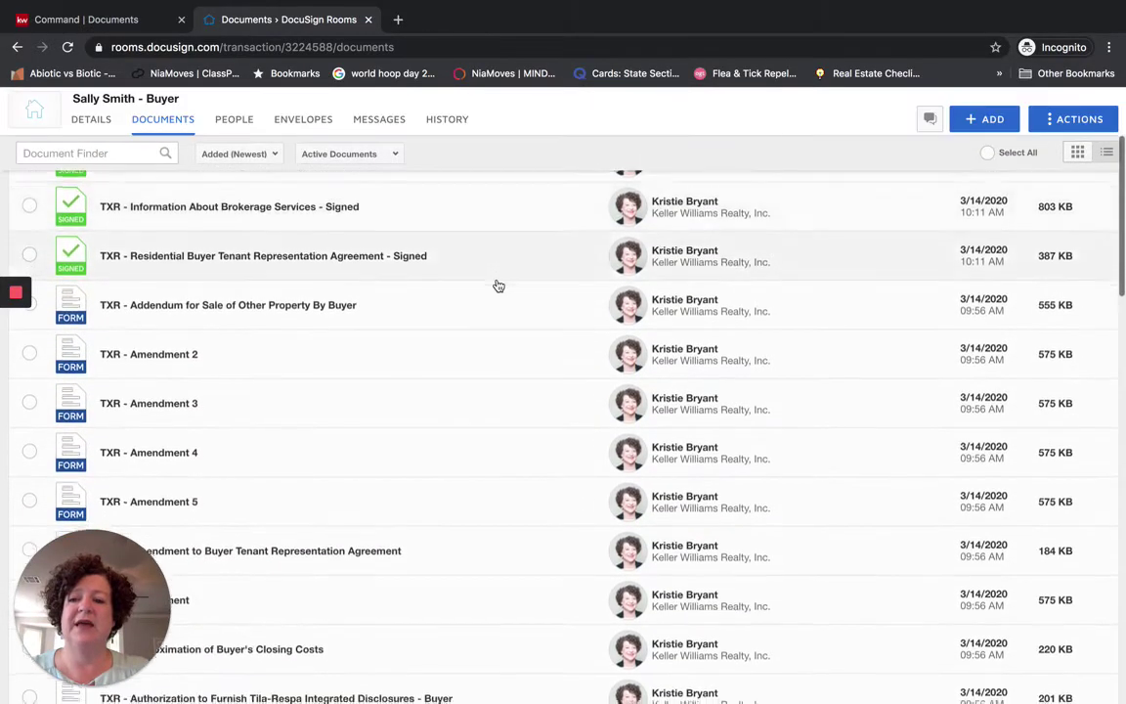
pyautogui.scroll(-3, 498, 285)
pyautogui.scroll(2, 499, 285)
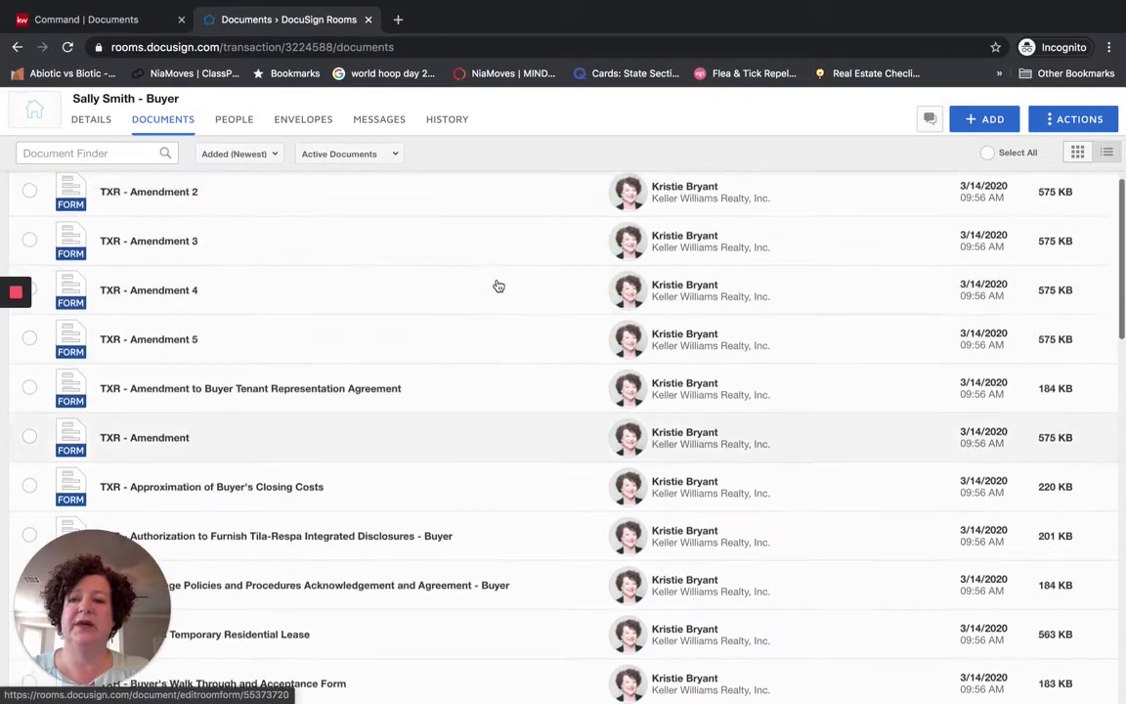
pyautogui.scroll(5, 498, 285)
# Step: Filter the document list by 'information', narrowing it to 7 matches
pyautogui.click(85, 233)
pyautogui.write('in')
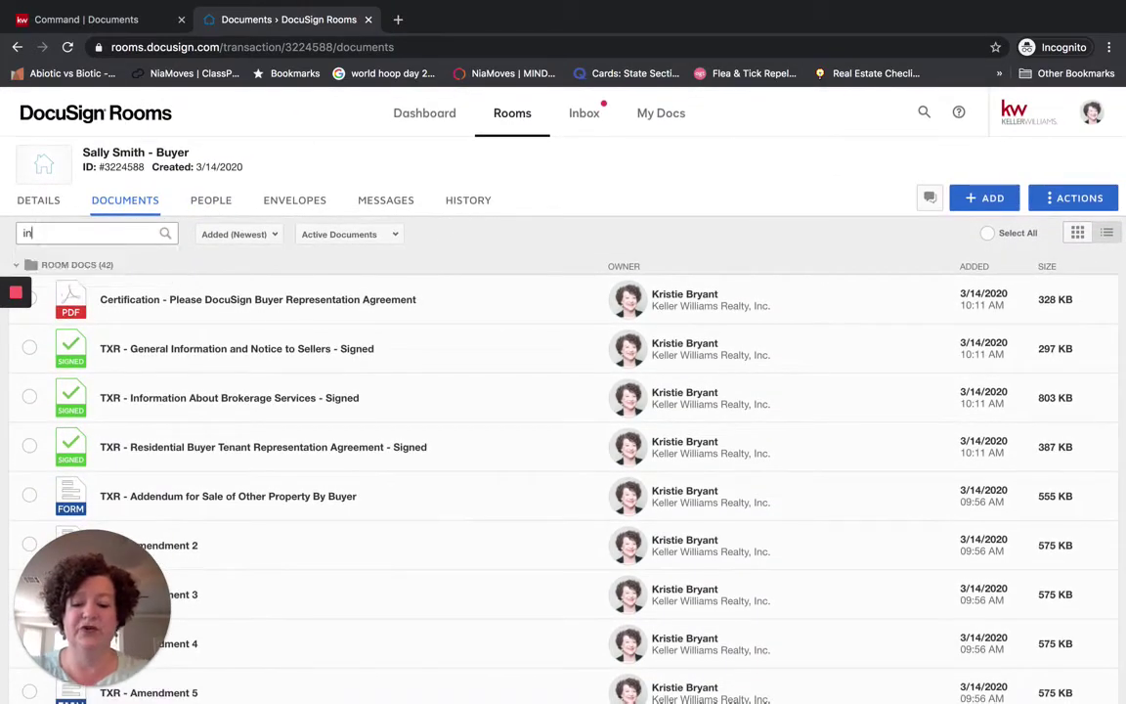
pyautogui.write('formation')
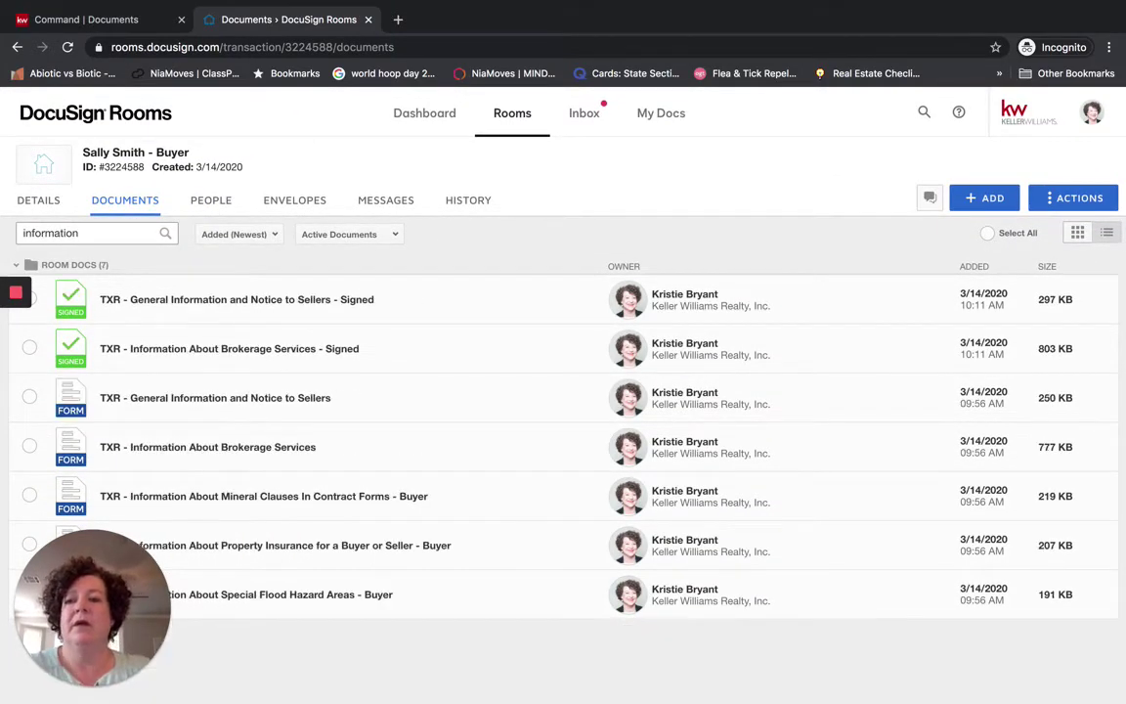
pyautogui.scroll(-1, 379, 323)
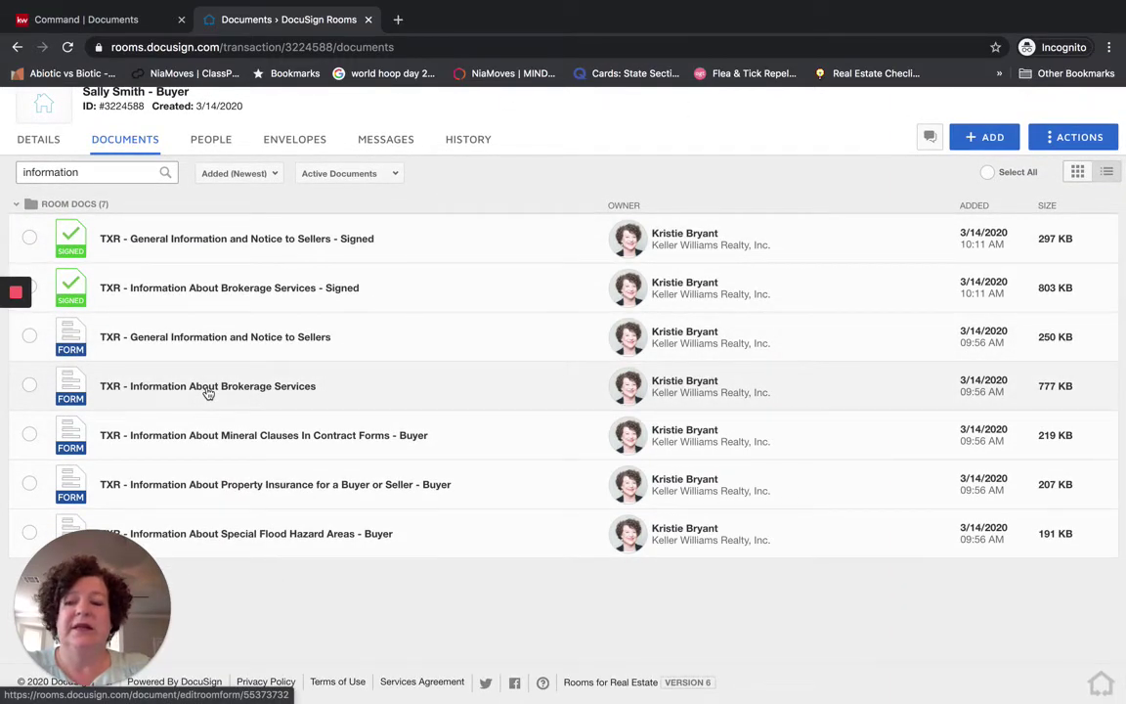
# Step: Review the TXR - Information About Brokerage Services form's prefilled broker details, then save and close it
pyautogui.click(208, 390)
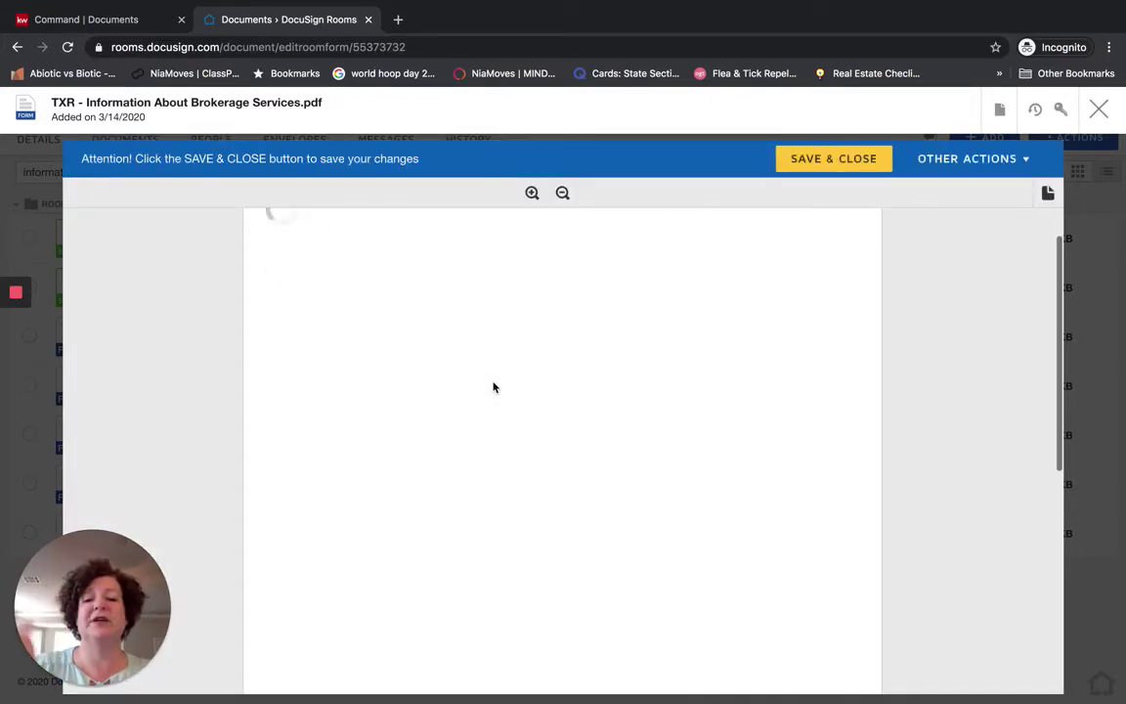
pyautogui.scroll(-3, 494, 387)
pyautogui.scroll(-5, 496, 387)
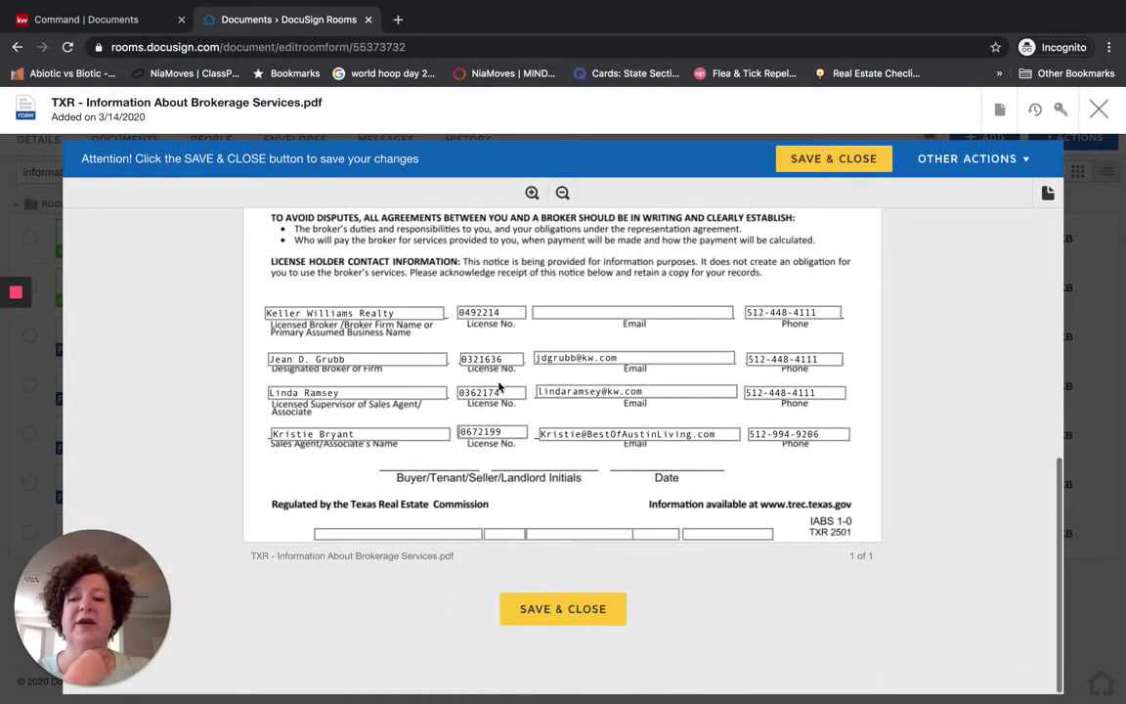
pyautogui.scroll(2, 647, 418)
pyautogui.scroll(3, 645, 415)
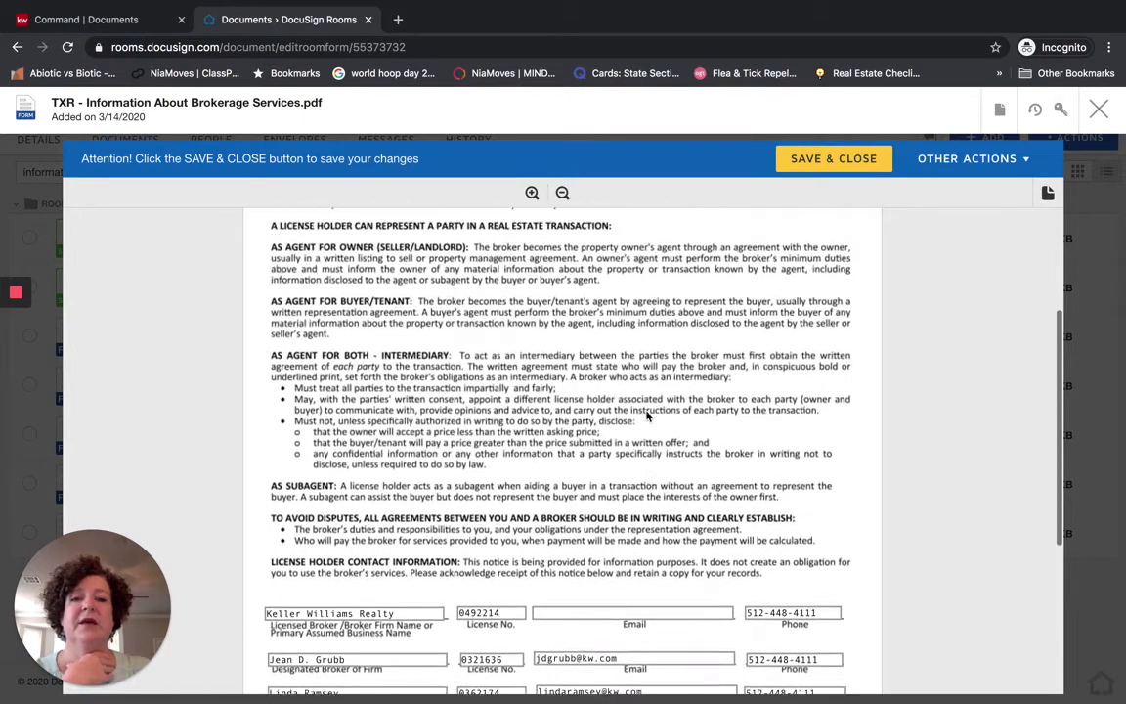
pyautogui.scroll(3, 645, 415)
pyautogui.click(806, 165)
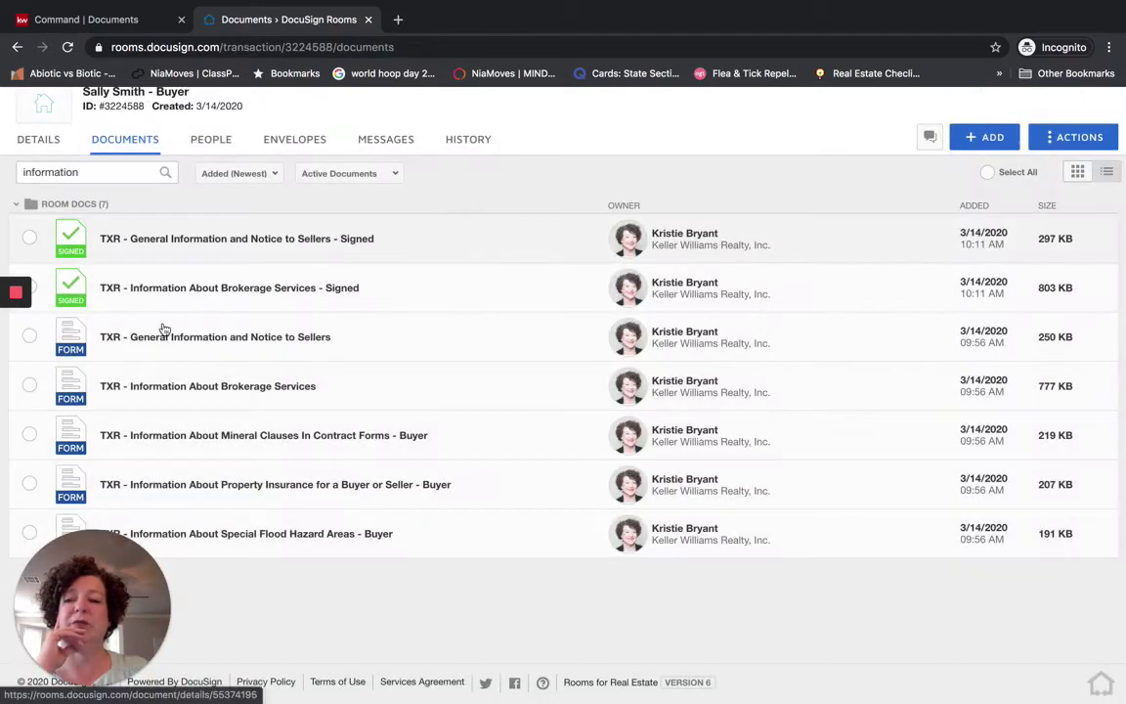
# Step: Leave the TXR - Information About Brokerage Services checkbox ticked in the filtered list
pyautogui.click(30, 385)
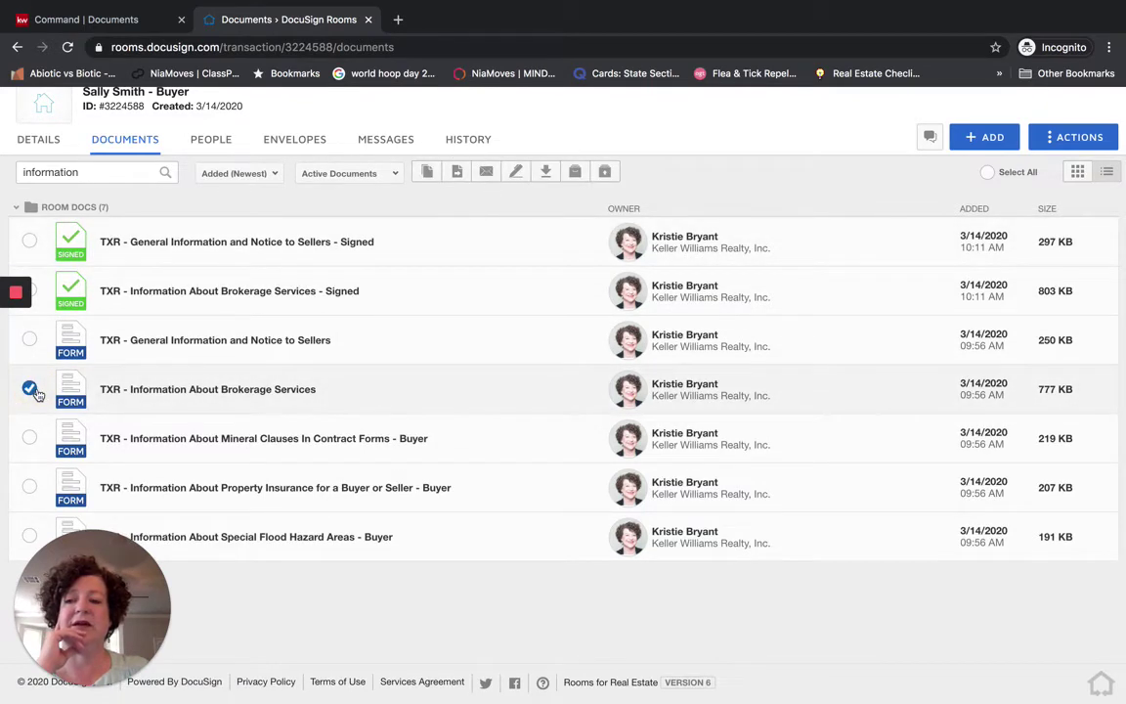
pyautogui.click(31, 389)
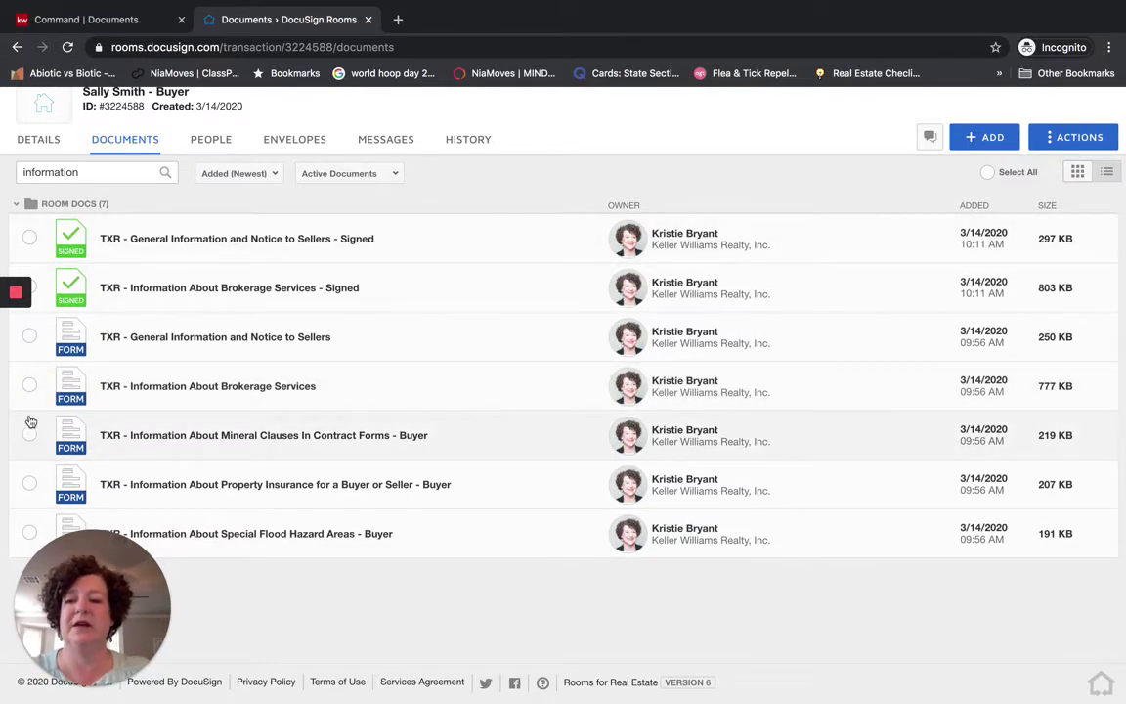
pyautogui.click(29, 385)
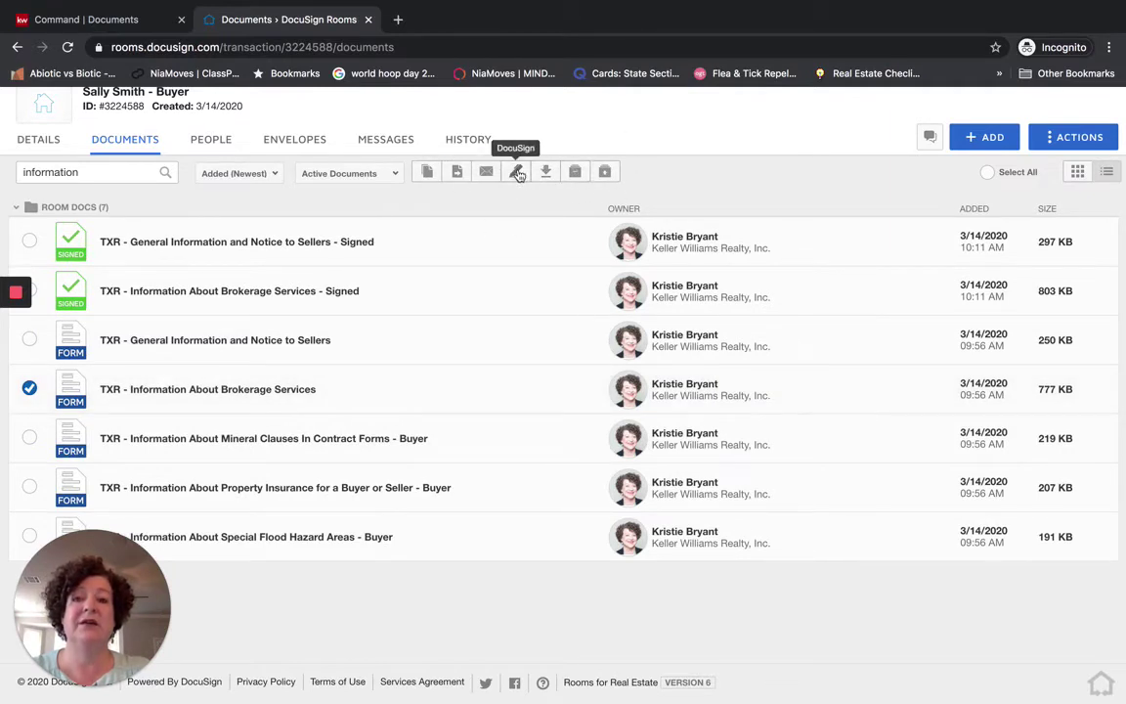
# Step: Start a DocuSign envelope for the selected Brokerage Services form
pyautogui.click(518, 173)
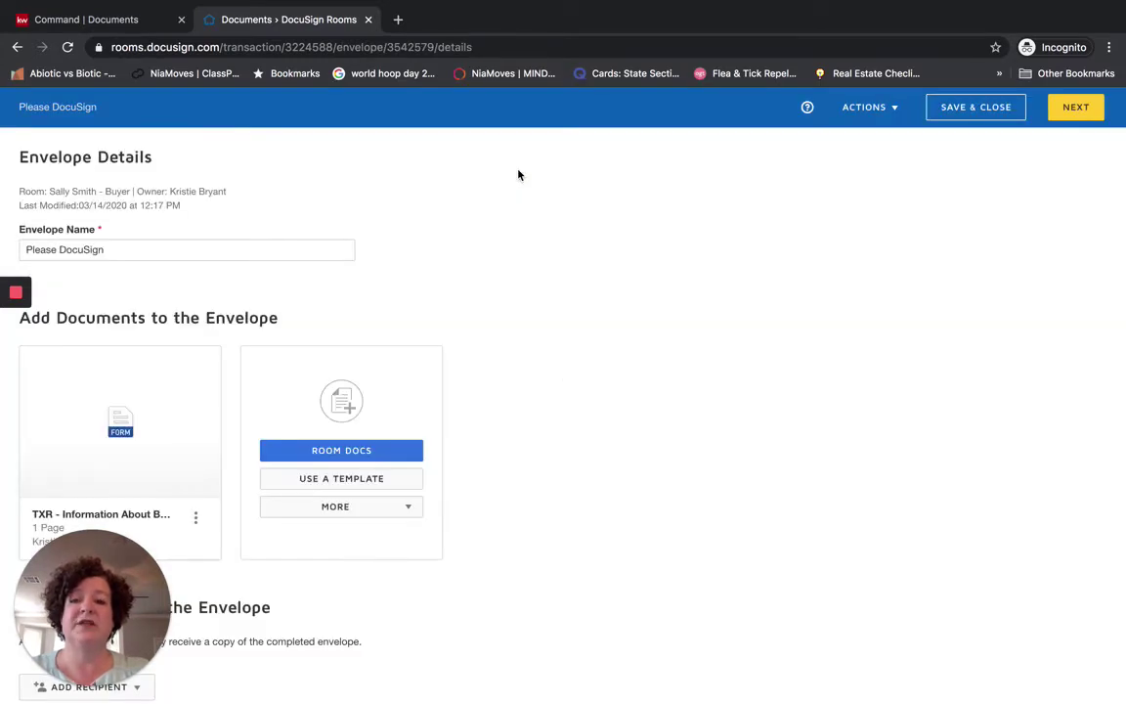
pyautogui.moveTo(120, 420)
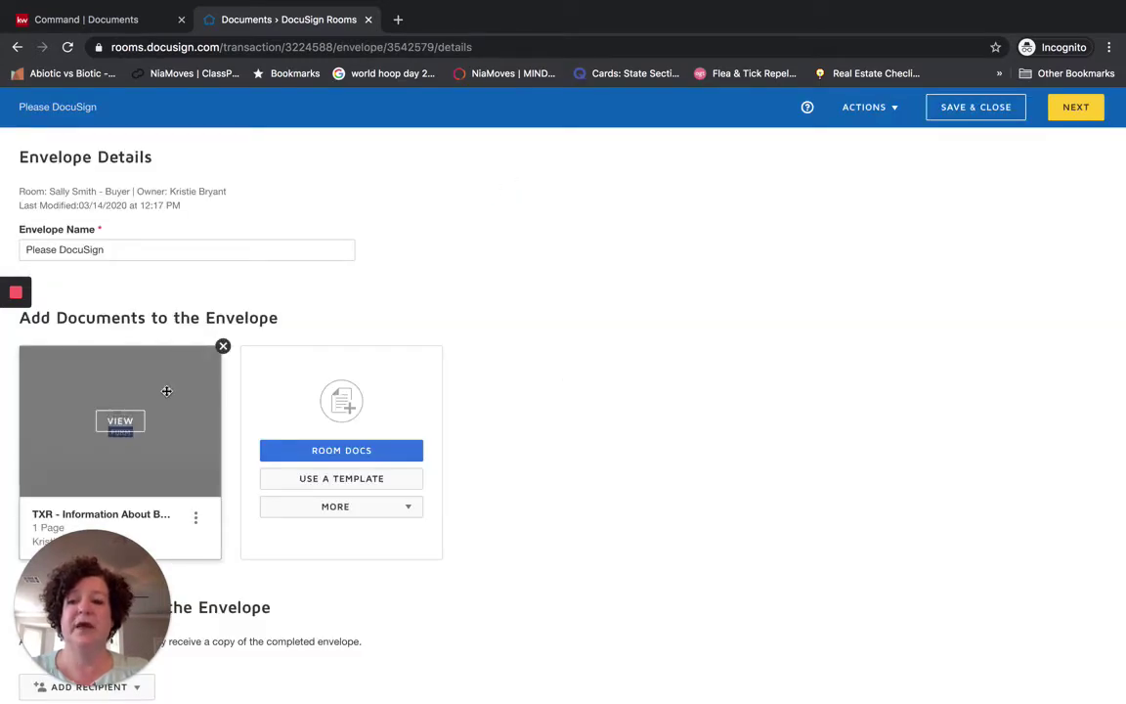
pyautogui.scroll(-2, 166, 391)
pyautogui.scroll(-3, 166, 390)
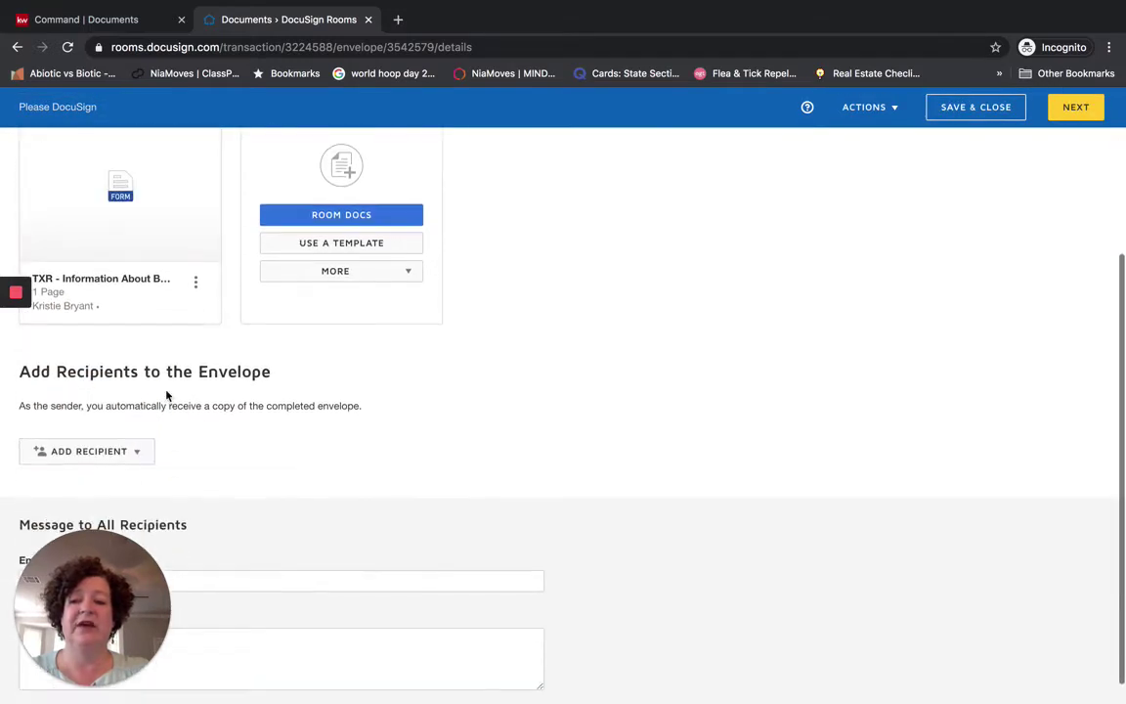
pyautogui.scroll(-1, 330, 408)
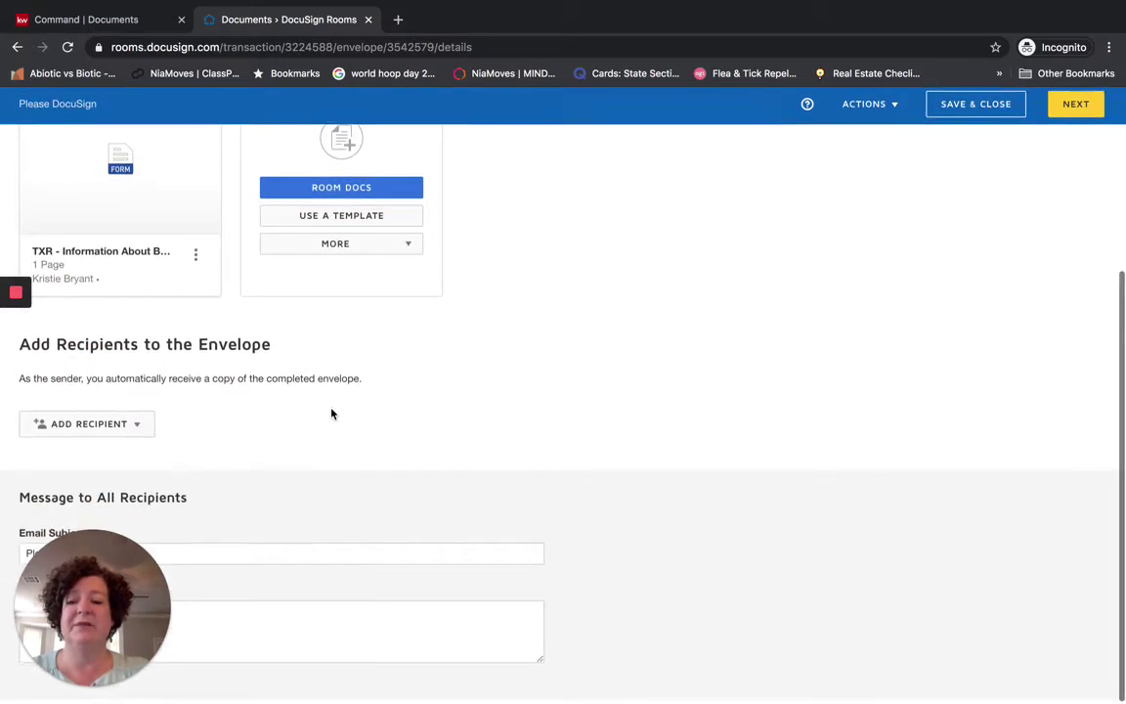
# Step: Select pre-tagged roles Buyer One and Buyer Two, assigning each its buyer contact
pyautogui.click(138, 427)
pyautogui.click(115, 459)
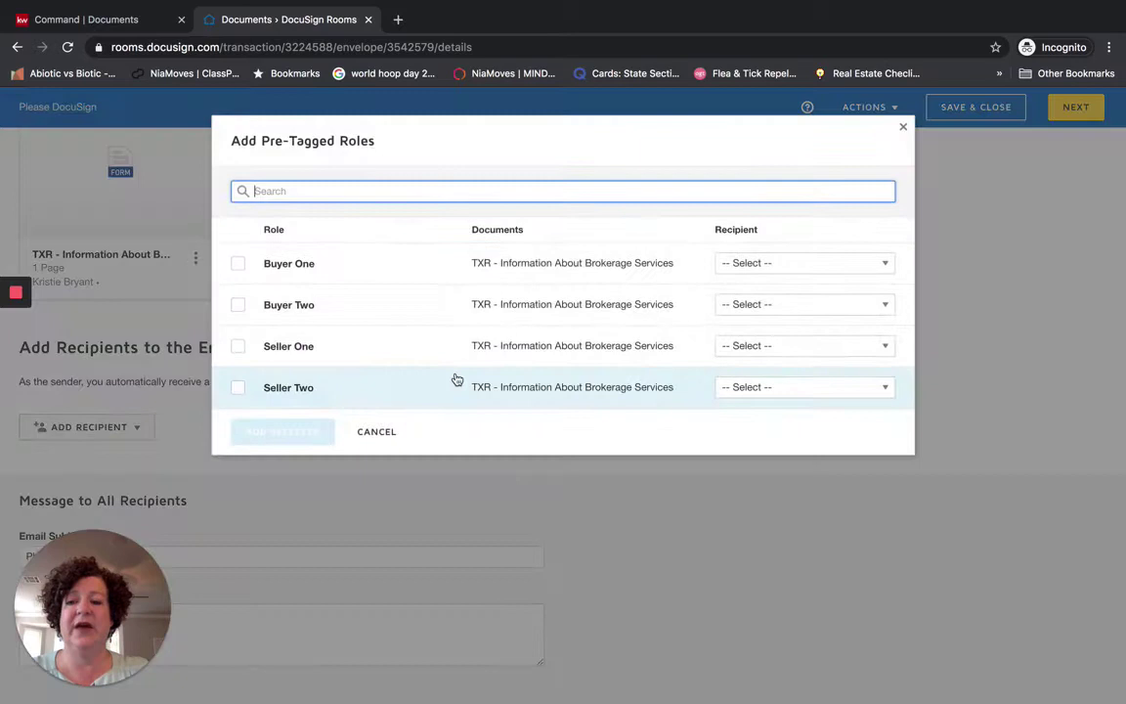
pyautogui.click(237, 264)
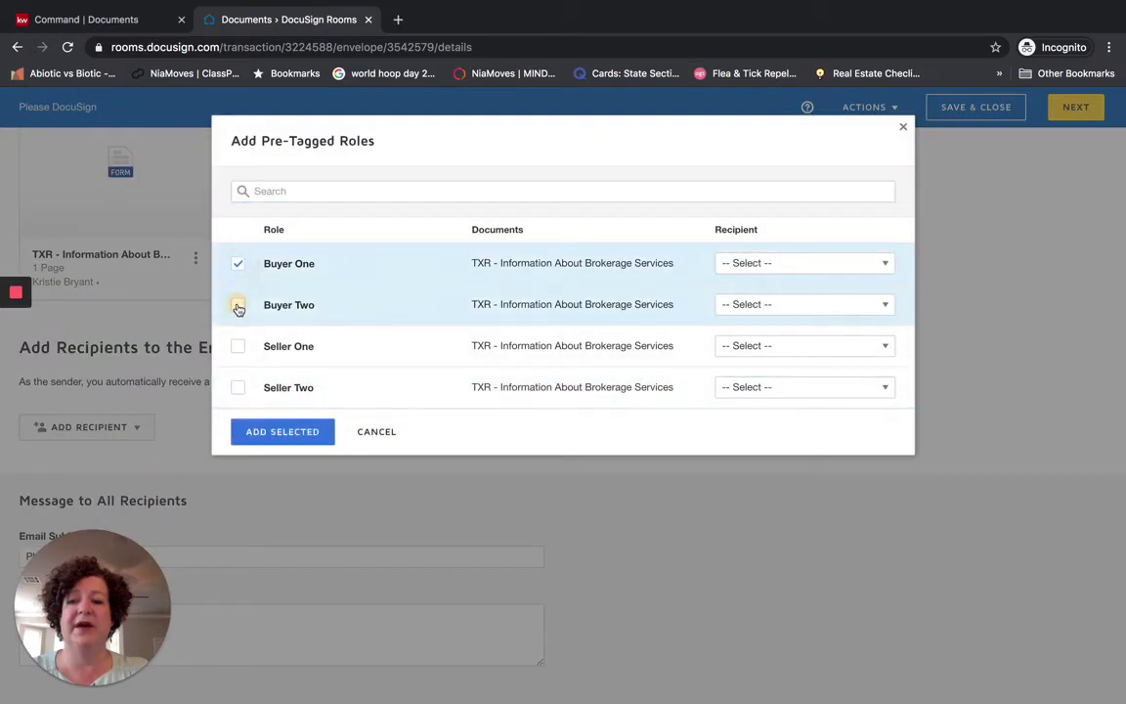
pyautogui.click(238, 305)
pyautogui.click(789, 263)
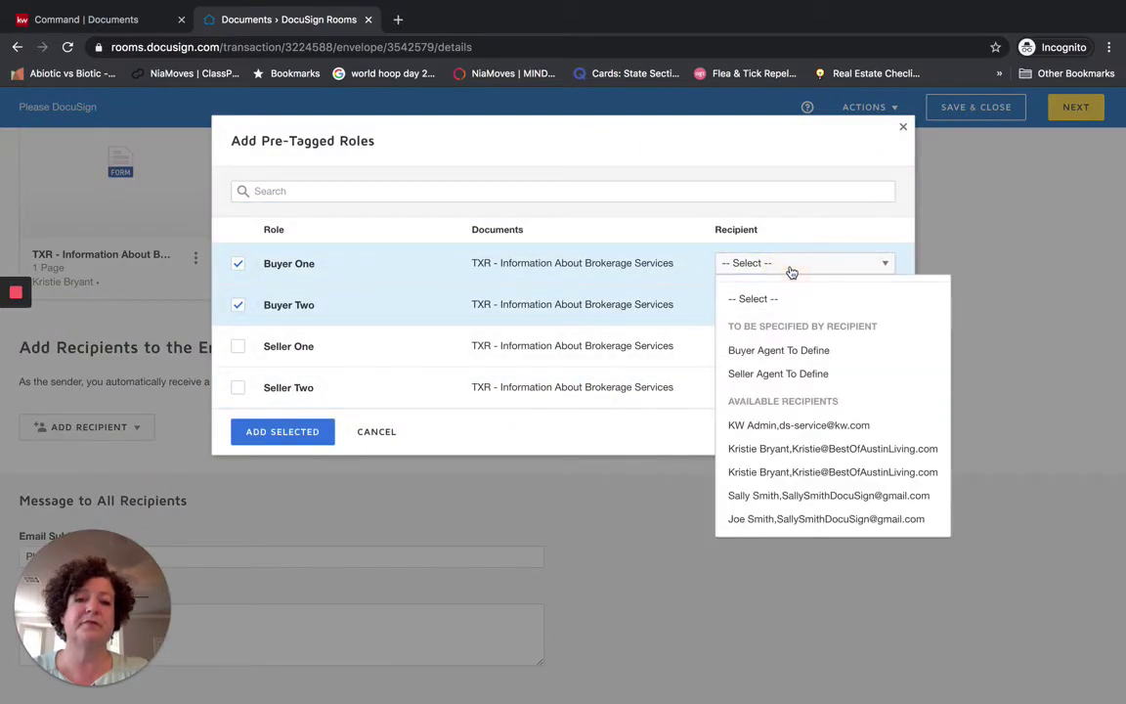
pyautogui.click(794, 495)
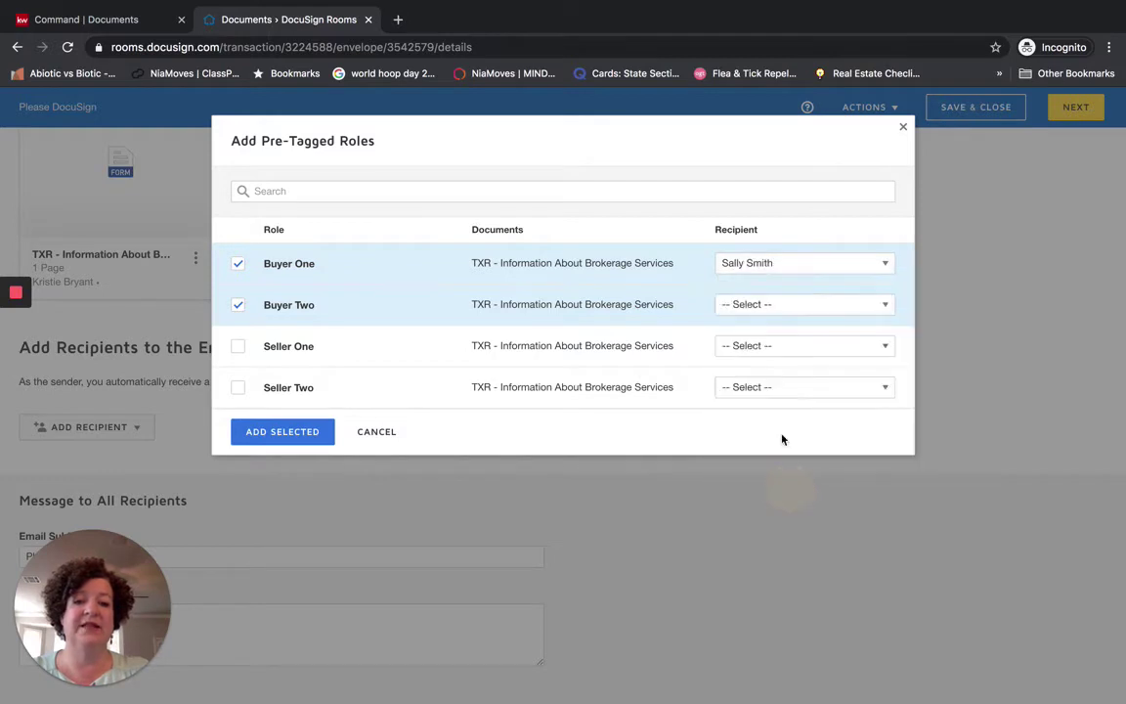
pyautogui.click(762, 309)
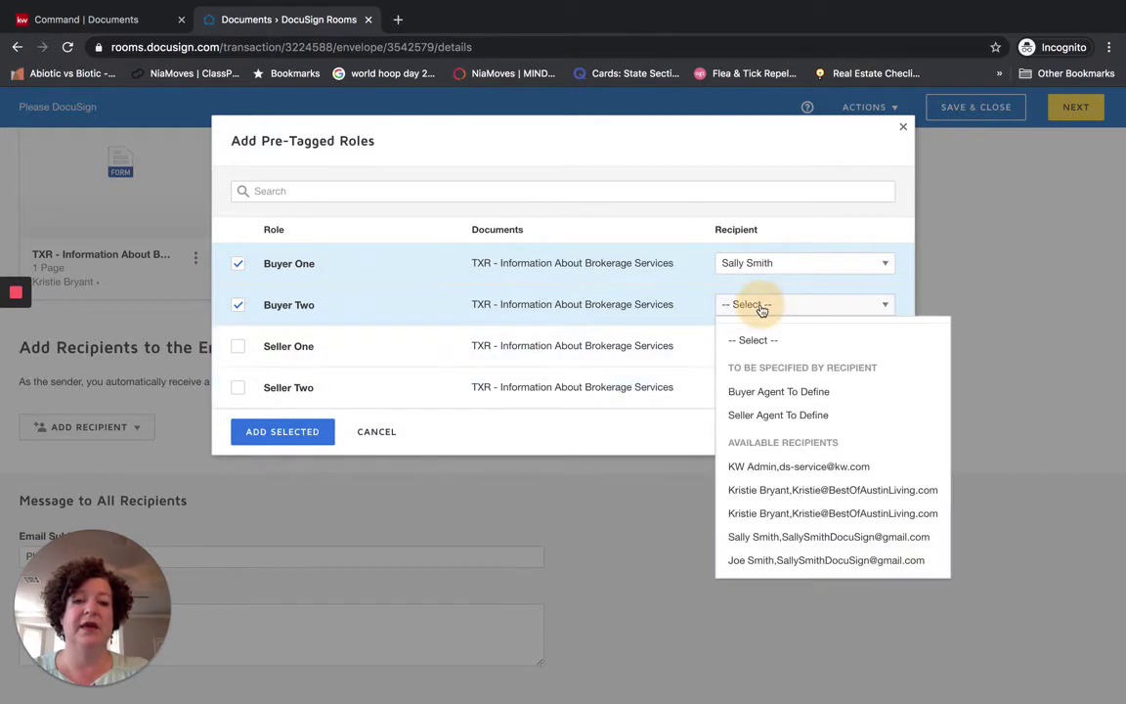
pyautogui.click(805, 561)
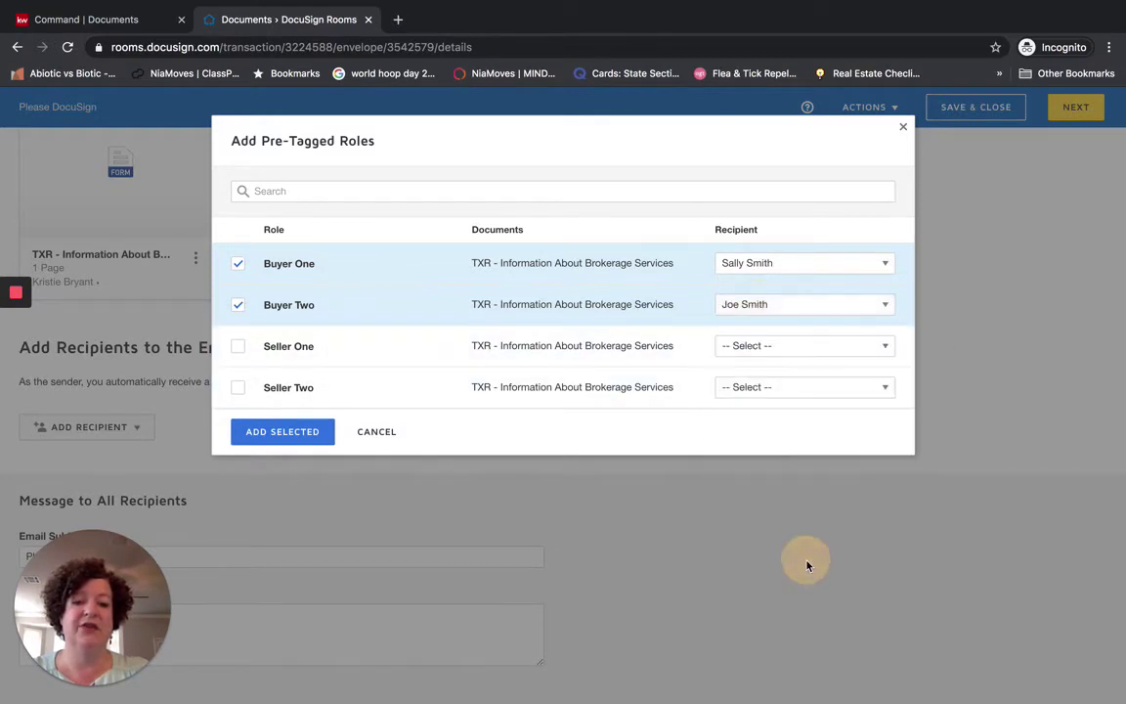
# Step: Add both buyer roles to the envelope, then browse Room Participants without choosing anyone
pyautogui.click(281, 433)
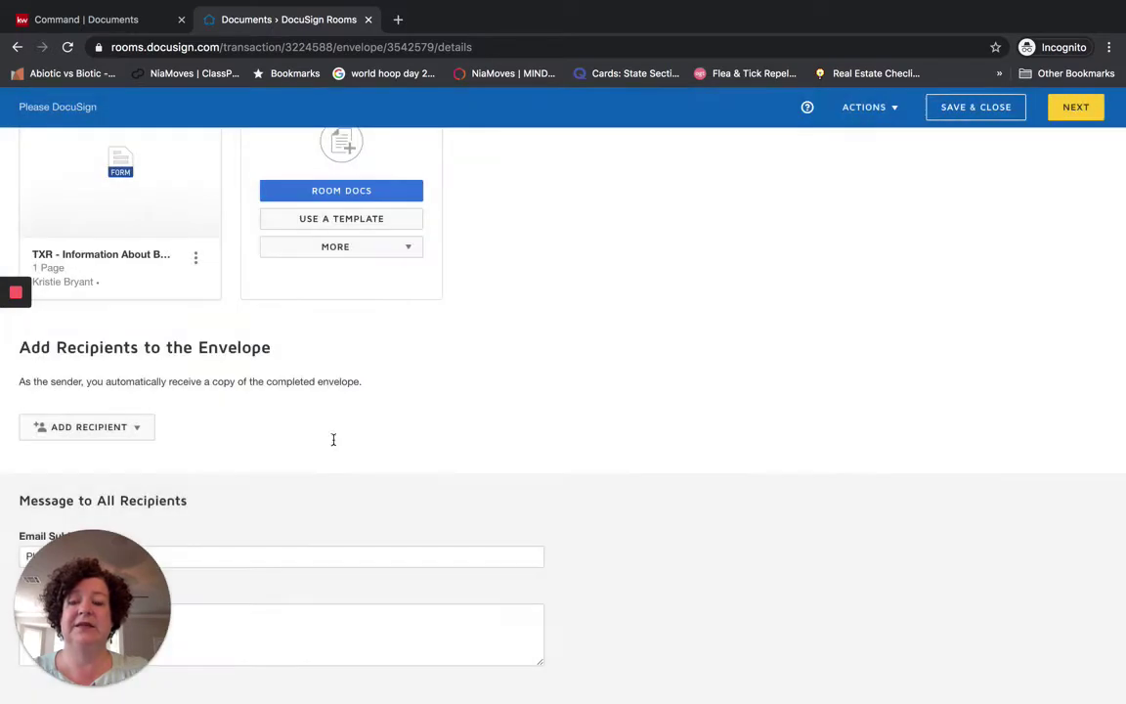
pyautogui.scroll(-2, 423, 460)
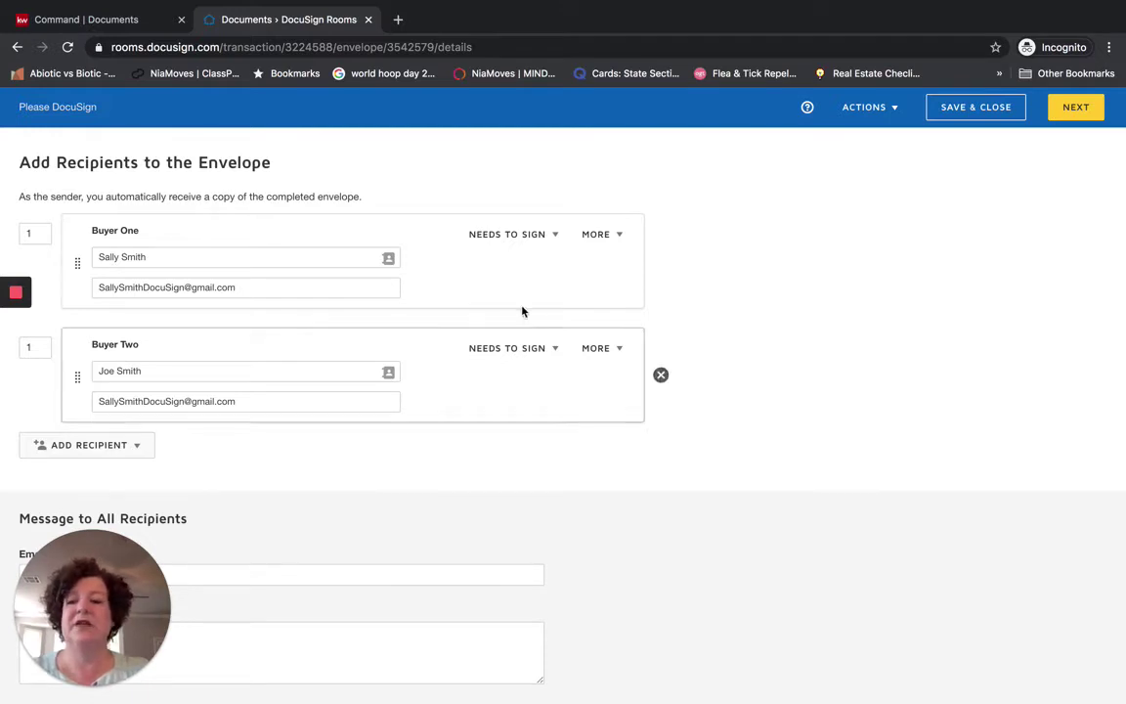
pyautogui.click(137, 451)
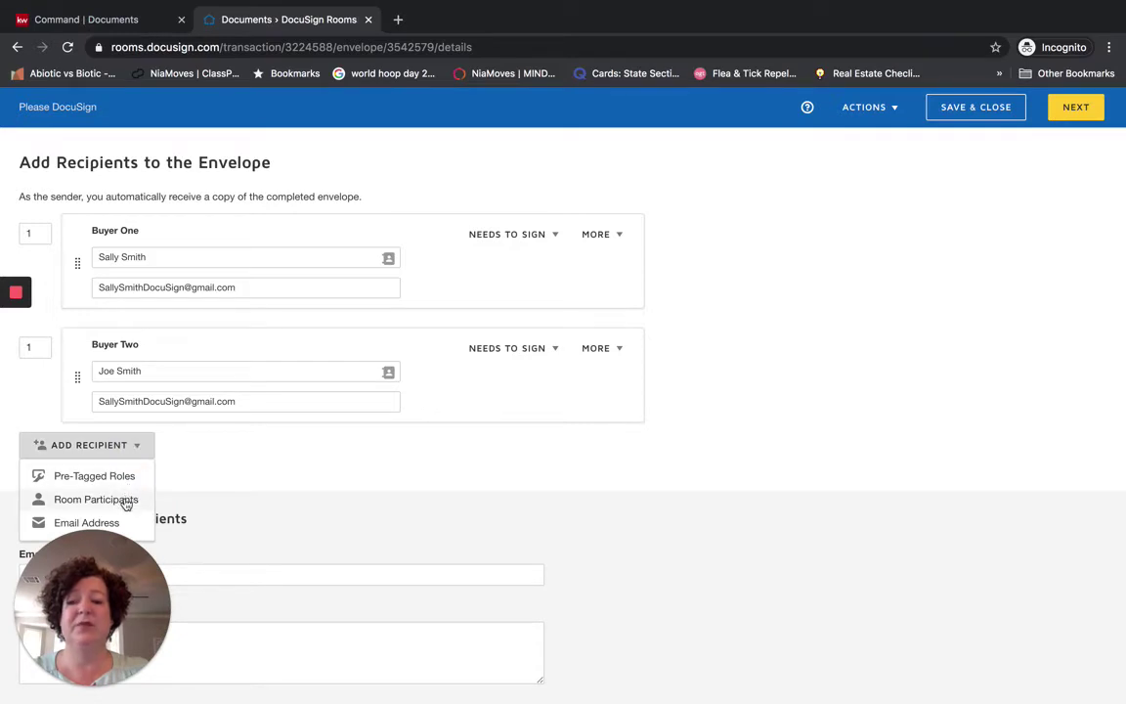
pyautogui.click(125, 500)
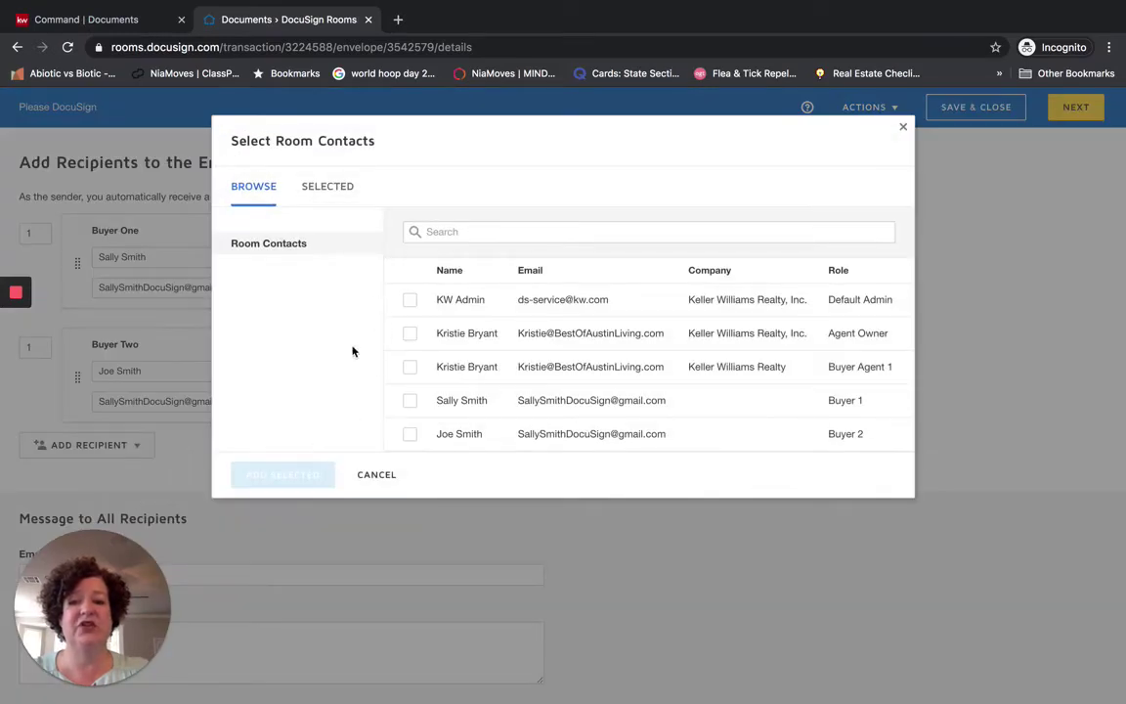
pyautogui.click(379, 475)
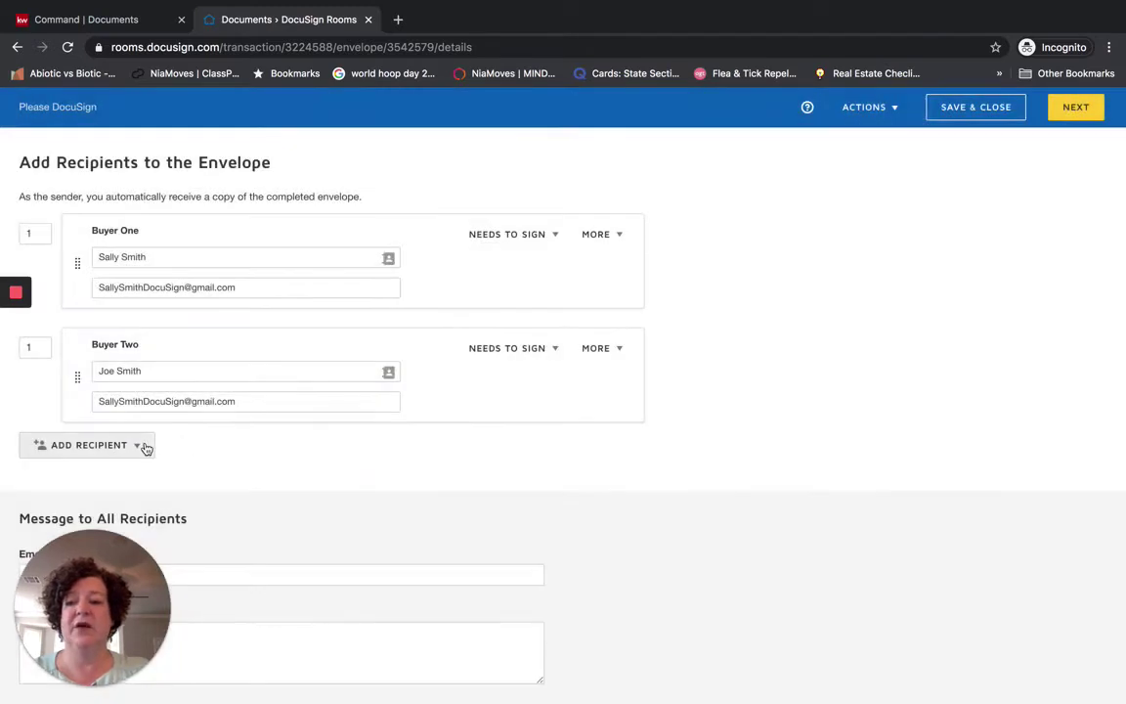
pyautogui.click(145, 448)
pyautogui.click(108, 523)
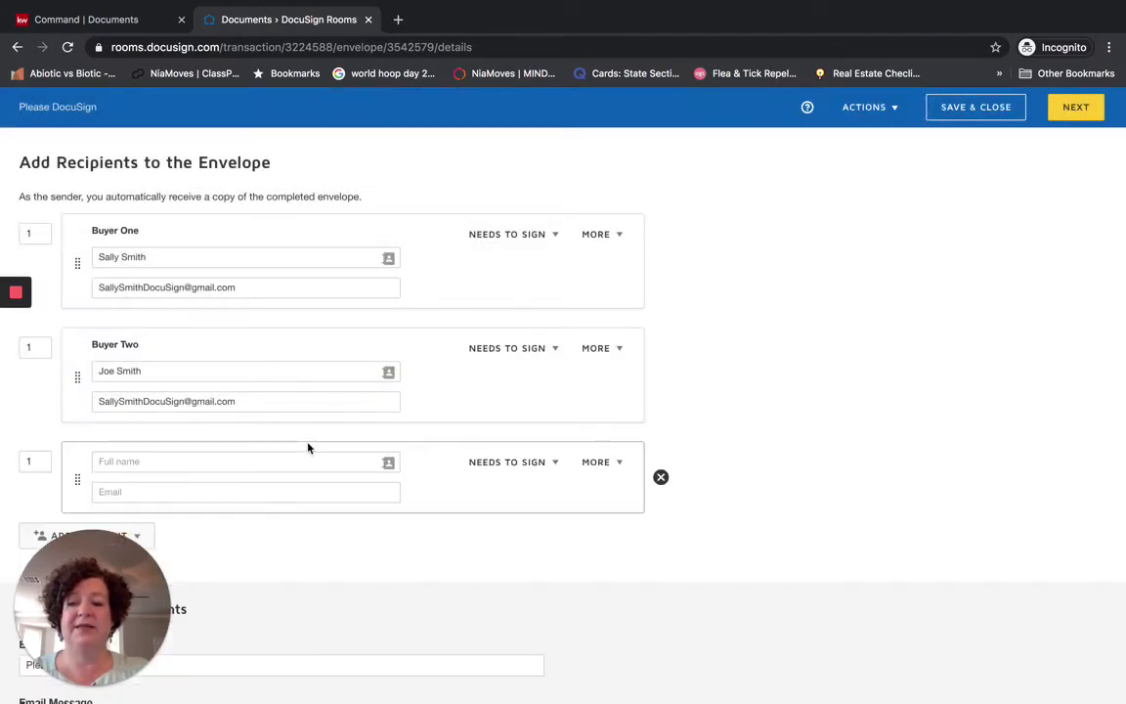
pyautogui.moveTo(117, 605)
pyautogui.mouseDown()
pyautogui.moveTo(758, 553)
pyautogui.moveTo(962, 557)
pyautogui.mouseUp()
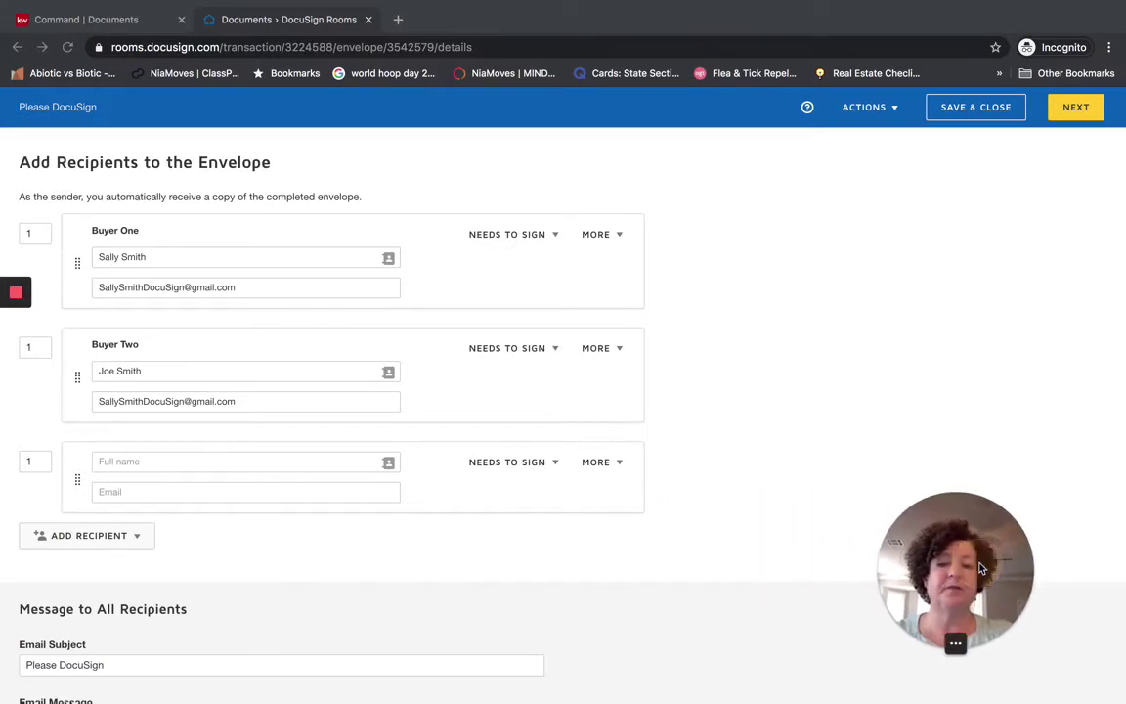
pyautogui.click(118, 460)
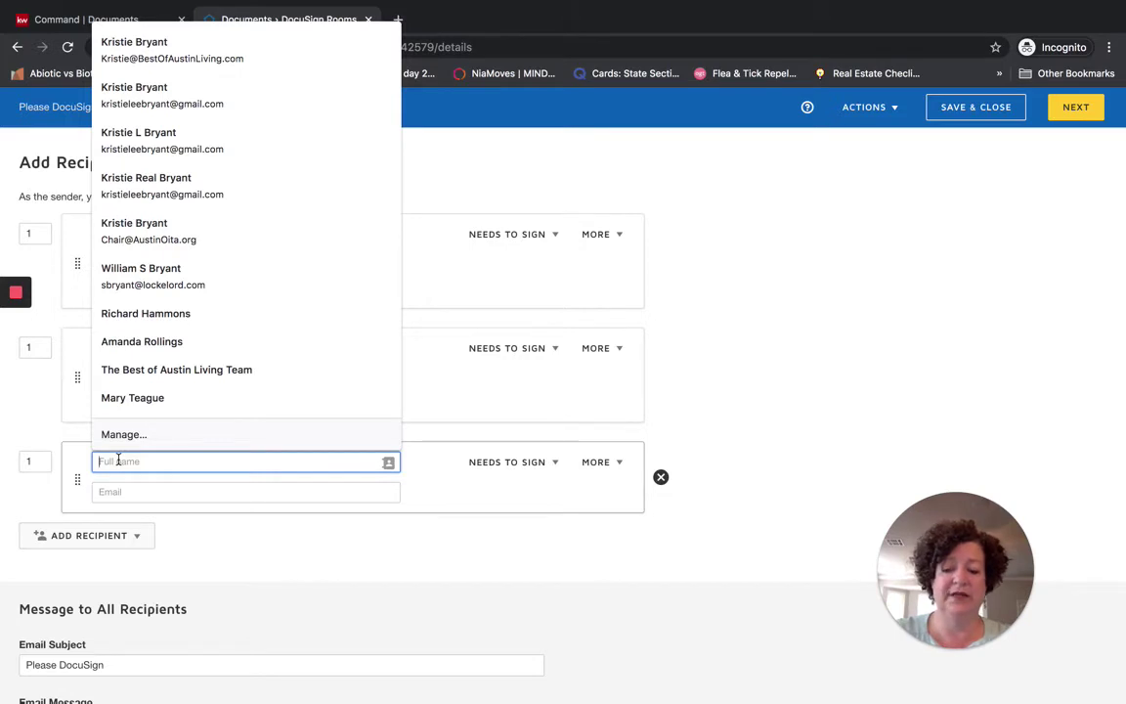
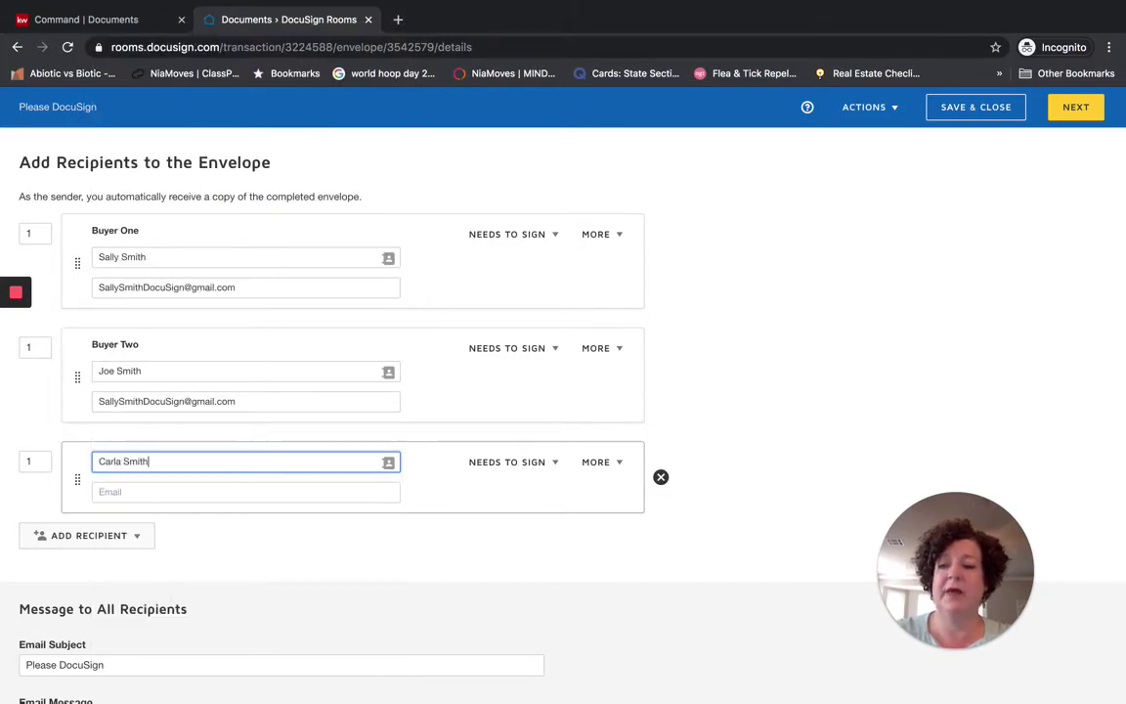
pyautogui.click(113, 491)
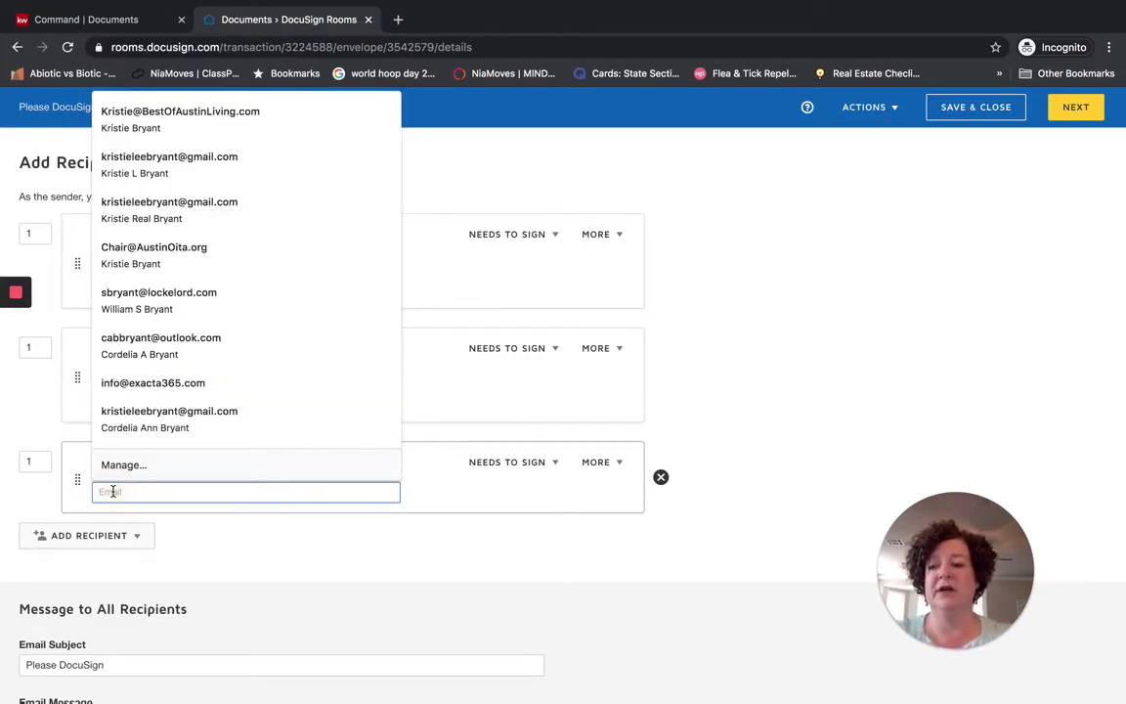
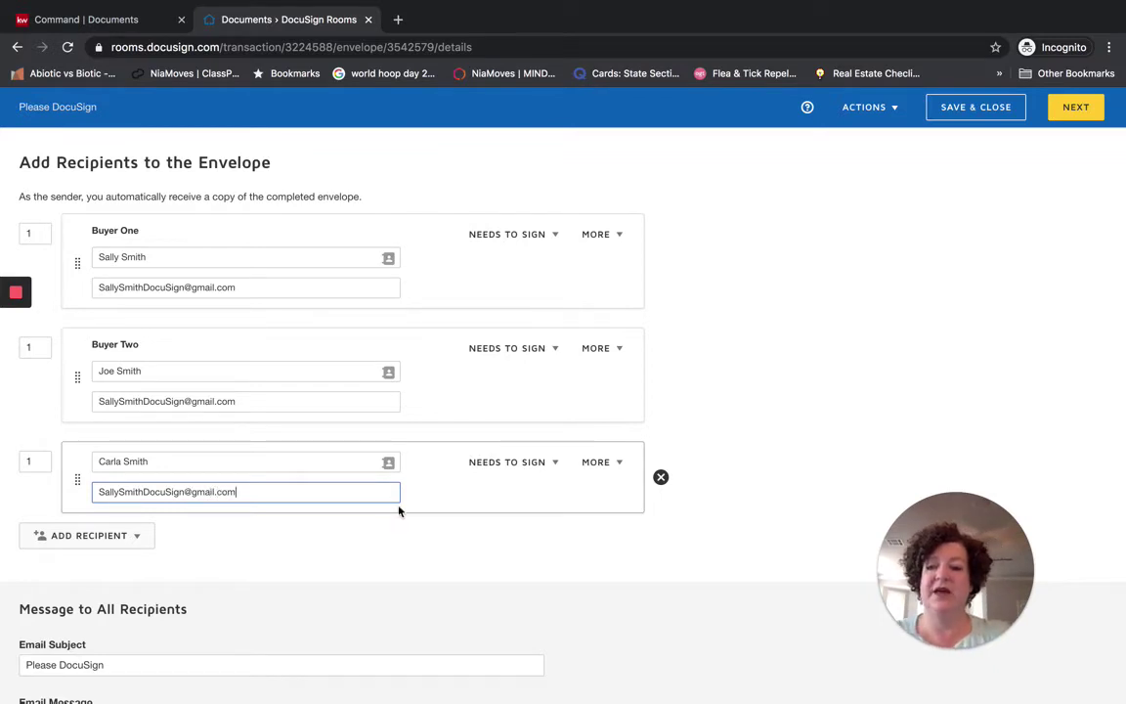
pyautogui.doubleClick(35, 347)
pyautogui.press('BackSpace')
pyautogui.write('2')
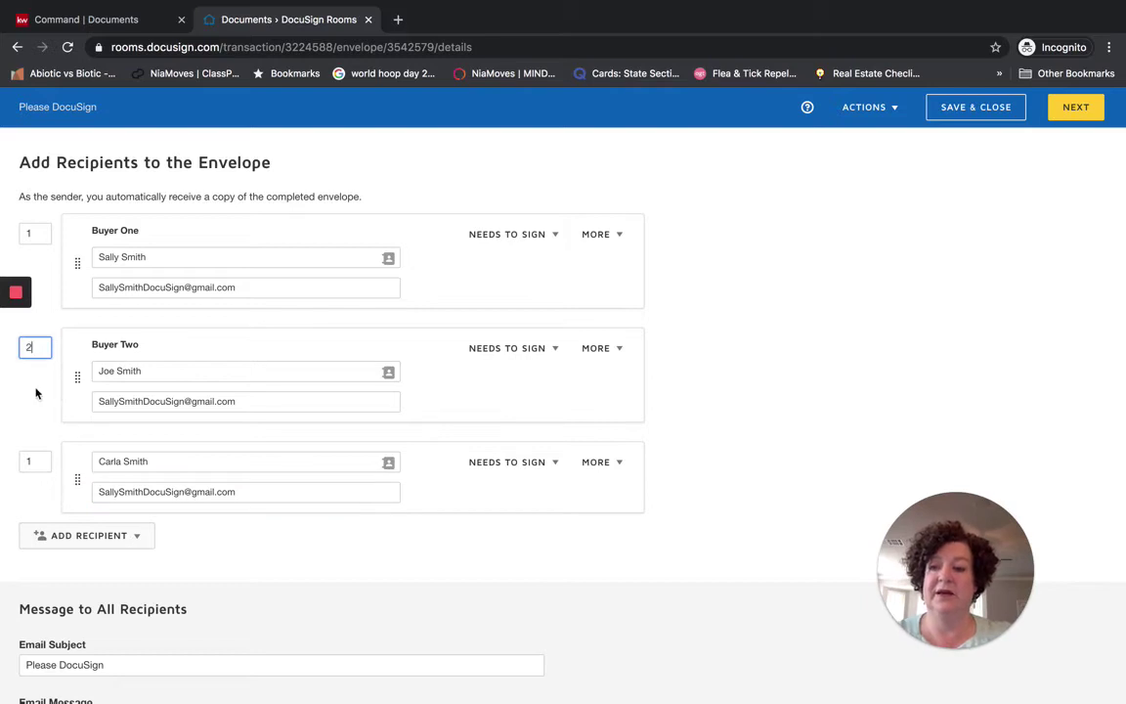
pyautogui.click(32, 371)
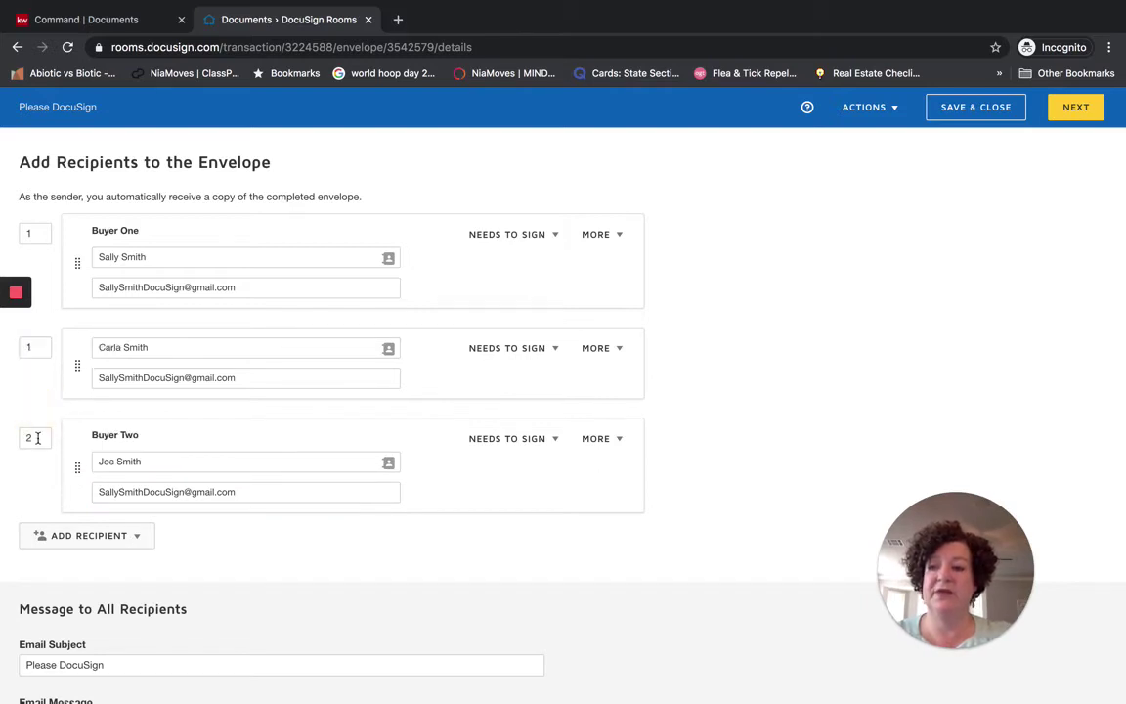
pyautogui.doubleClick(36, 348)
pyautogui.press('BackSpace')
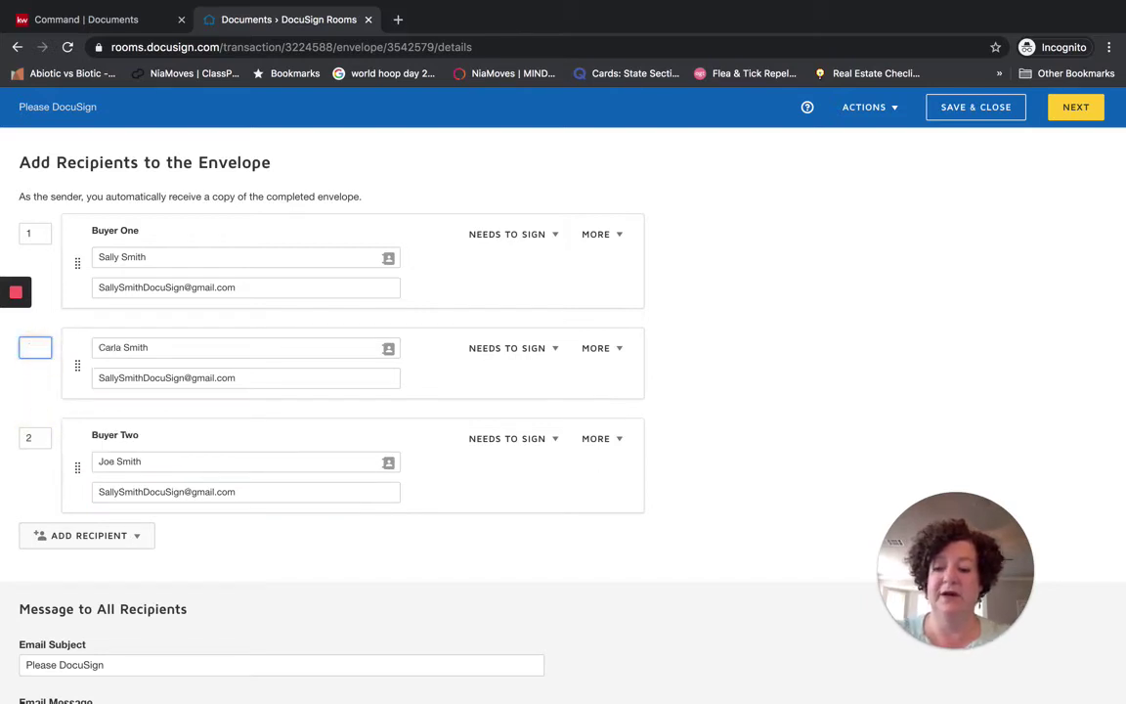
pyautogui.write('3')
pyautogui.click(27, 394)
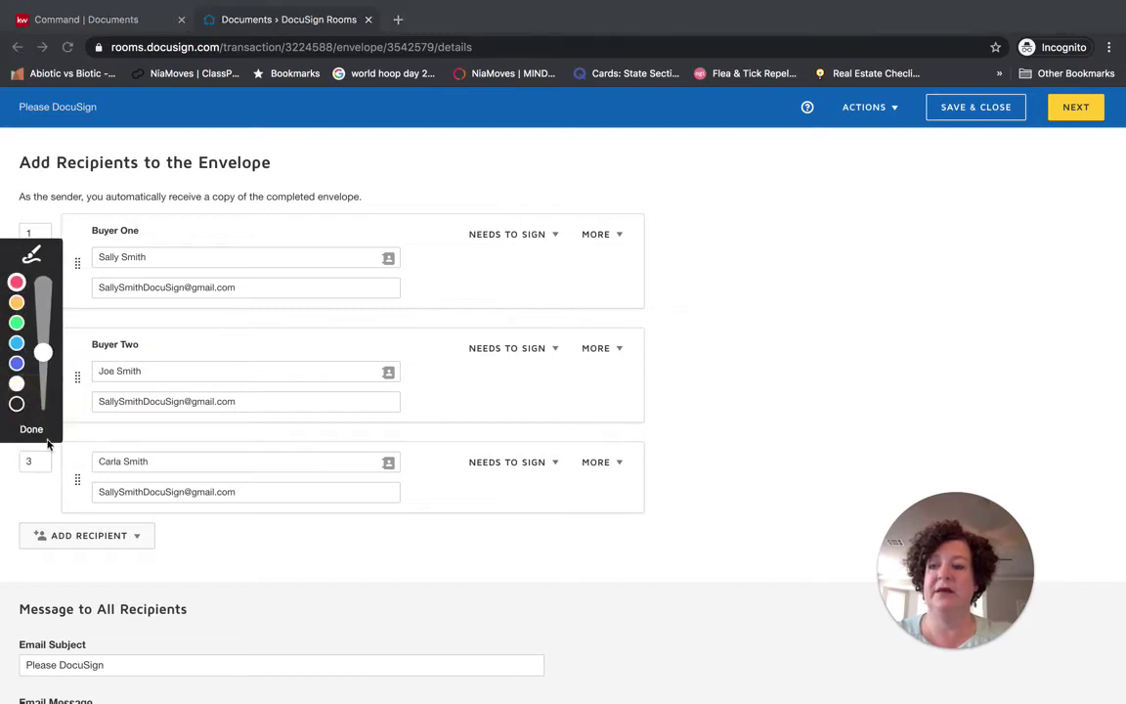
pyautogui.click(40, 506)
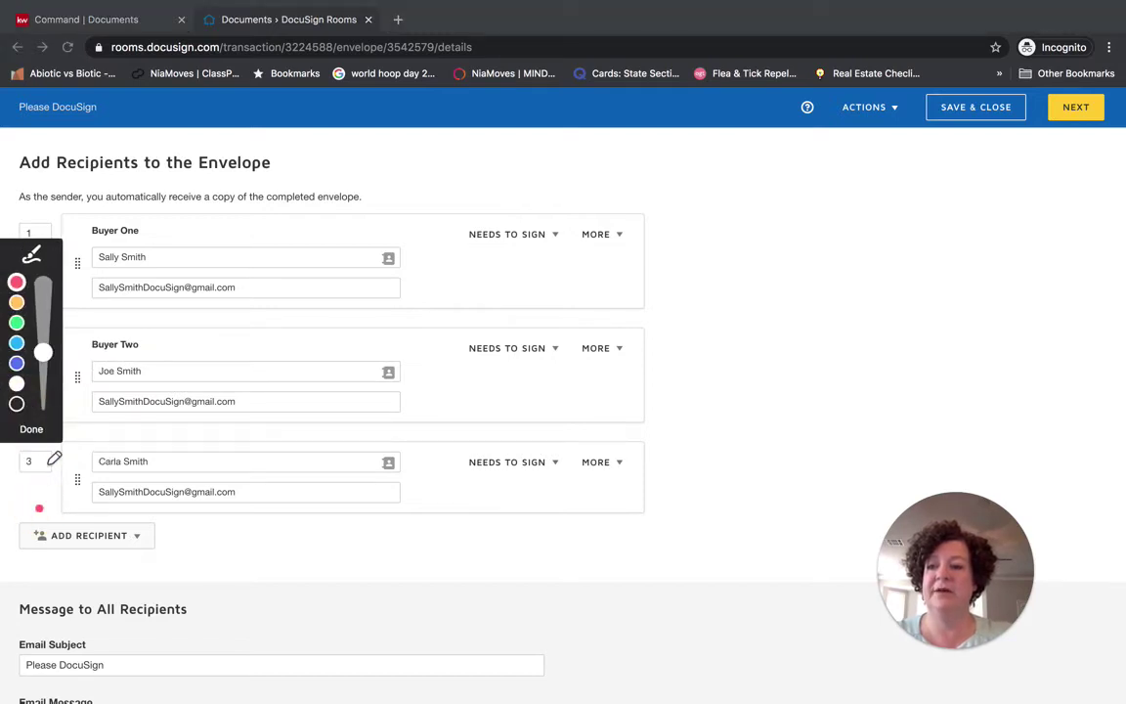
pyautogui.click(34, 426)
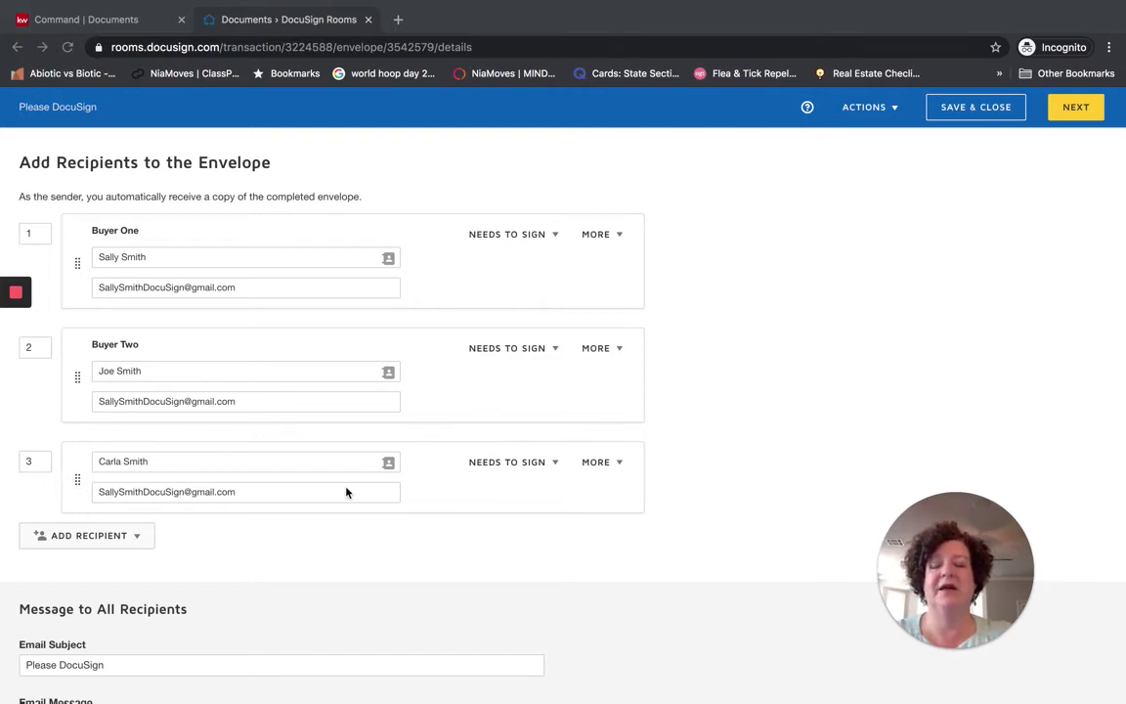
# Step: Set subject 'Please DocuSign IABS' and a read, review, ask-questions, then-sign message before field placement
pyautogui.scroll(-2, 346, 491)
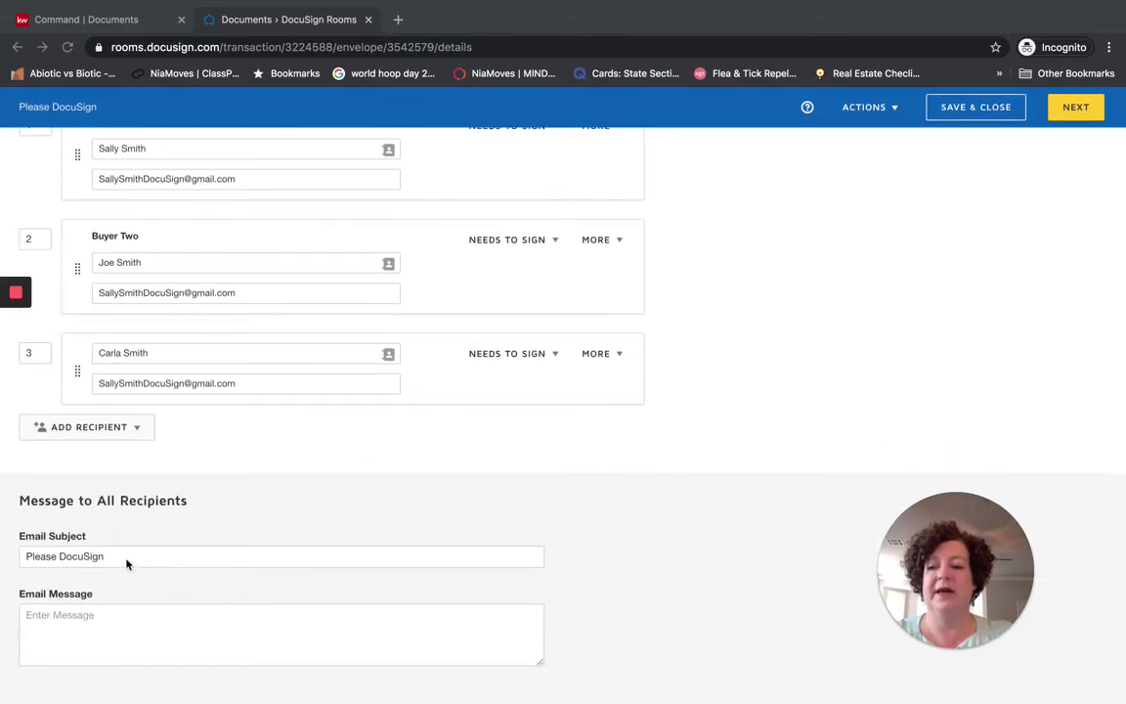
pyautogui.click(129, 560)
pyautogui.click(106, 556)
pyautogui.write('IABS')
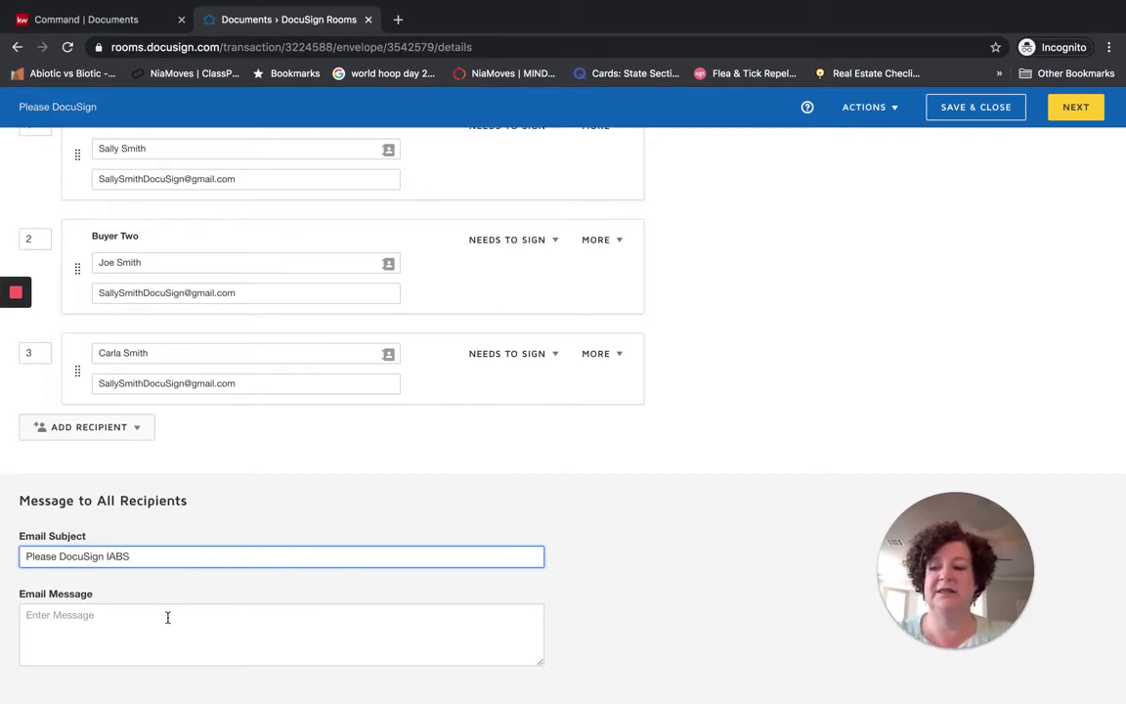
pyautogui.click(156, 614)
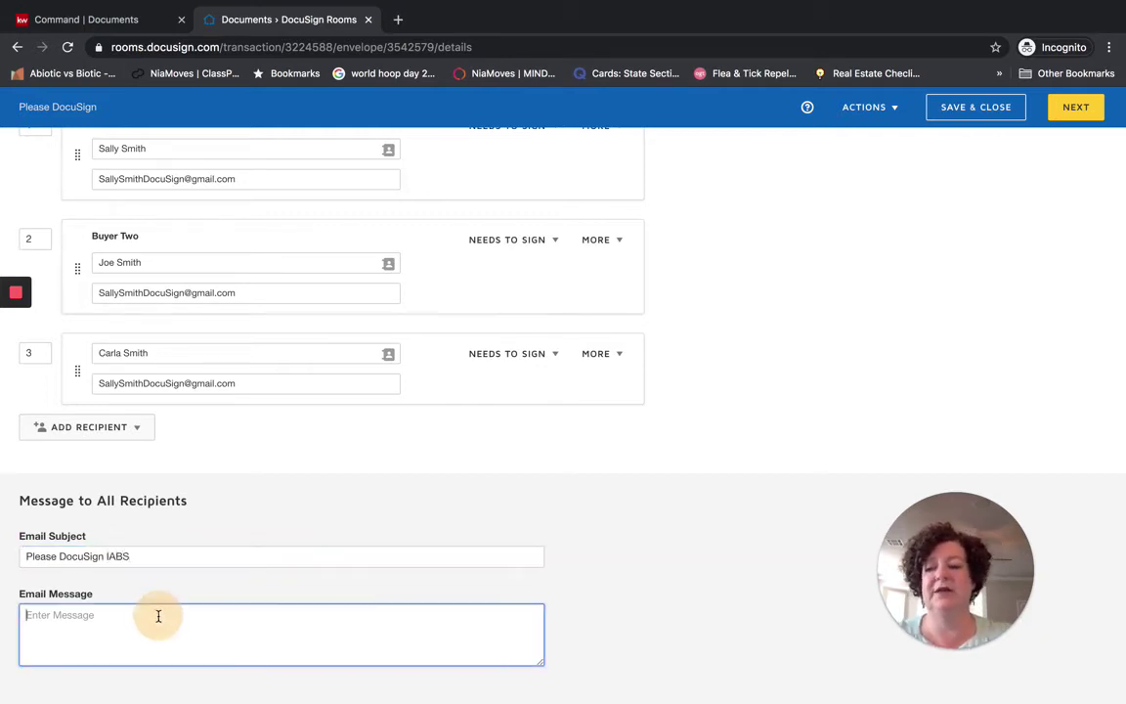
pyautogui.write('Please read, review, ask questions and t')
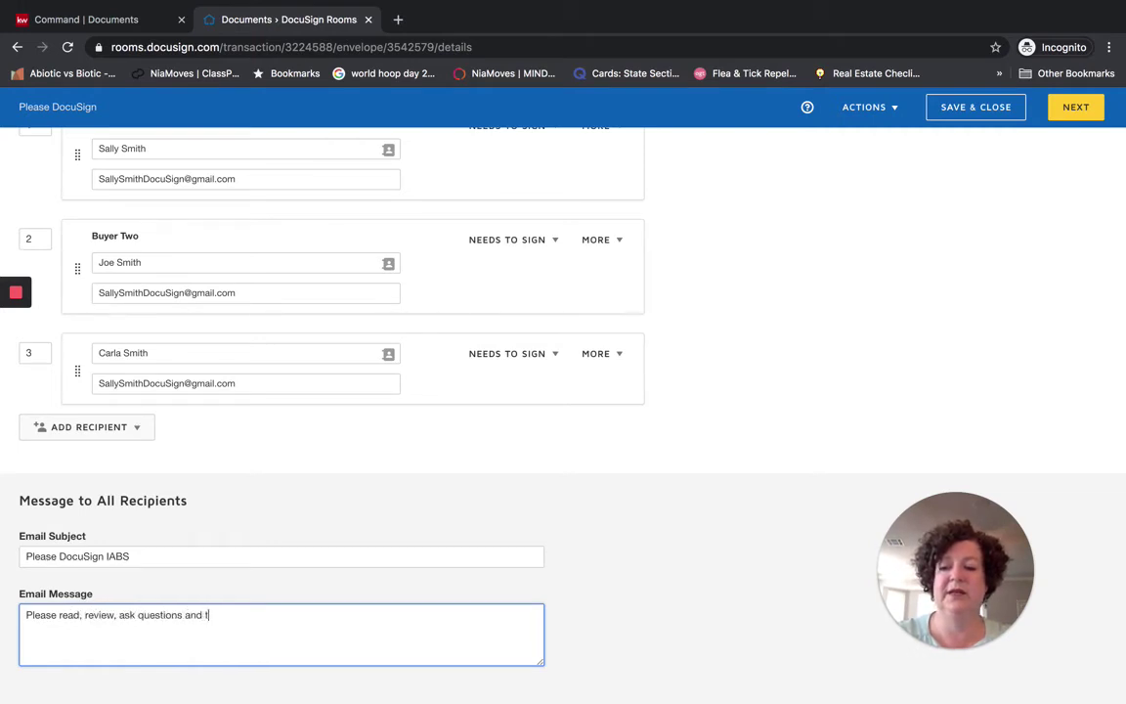
pyautogui.write('ign.')
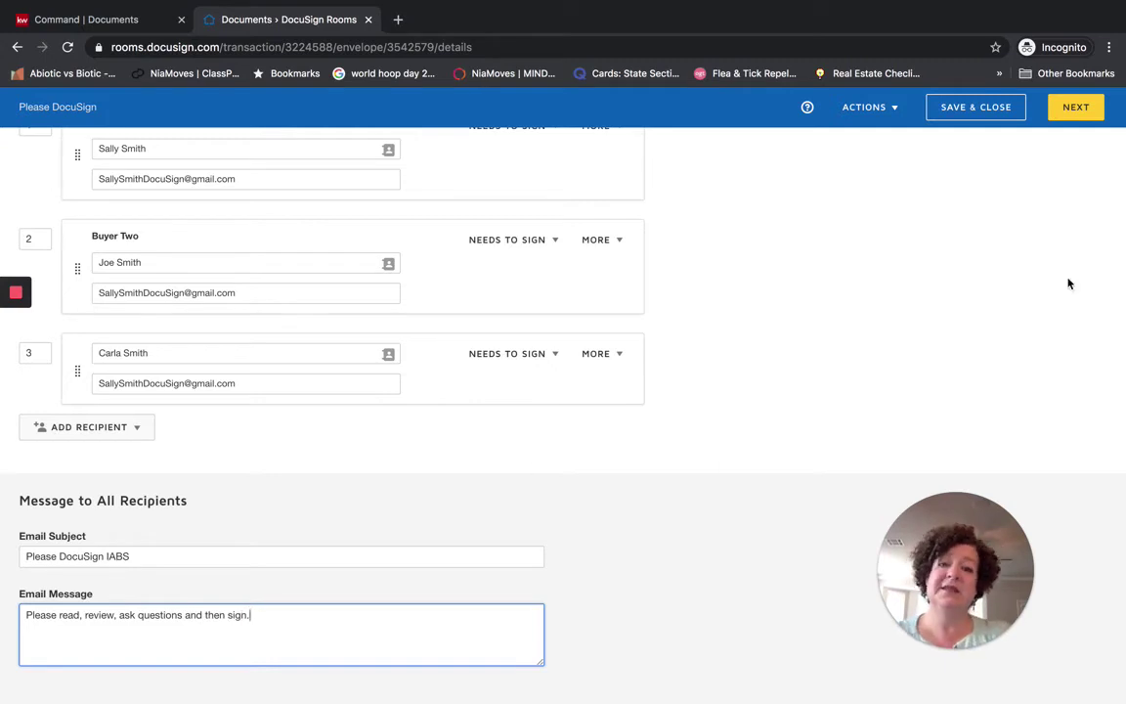
pyautogui.click(1077, 110)
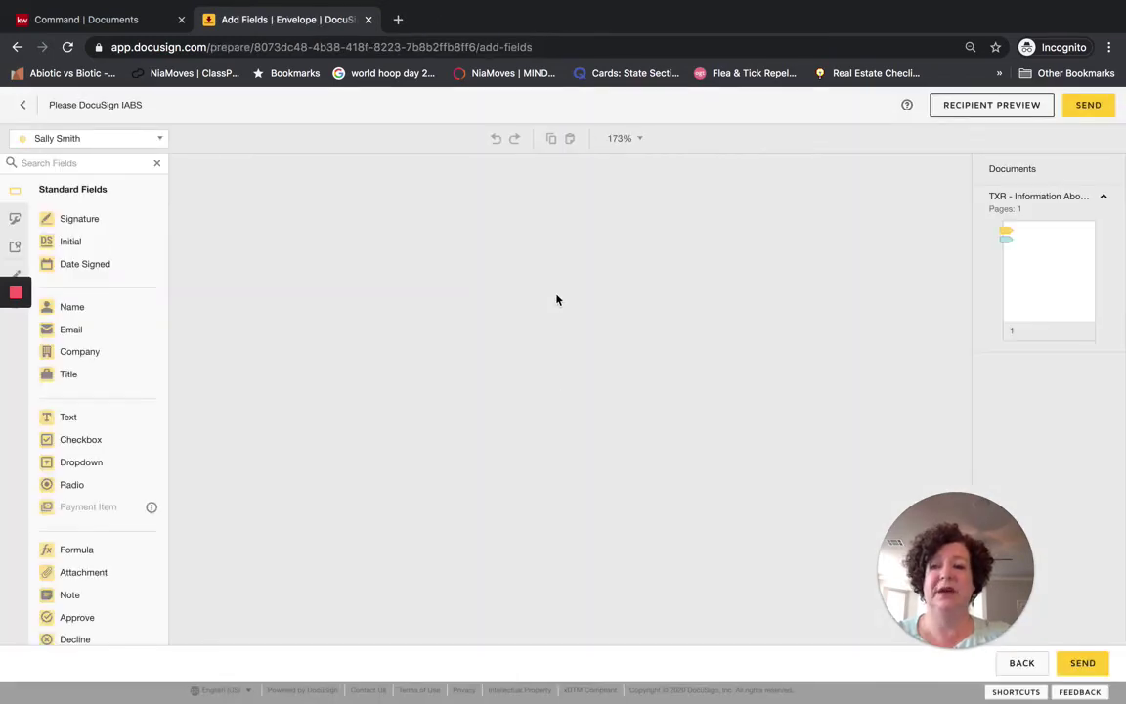
# Step: Delete the duplicate Date Signed field and drag the remaining one onto the Date line
pyautogui.scroll(-3, 552, 352)
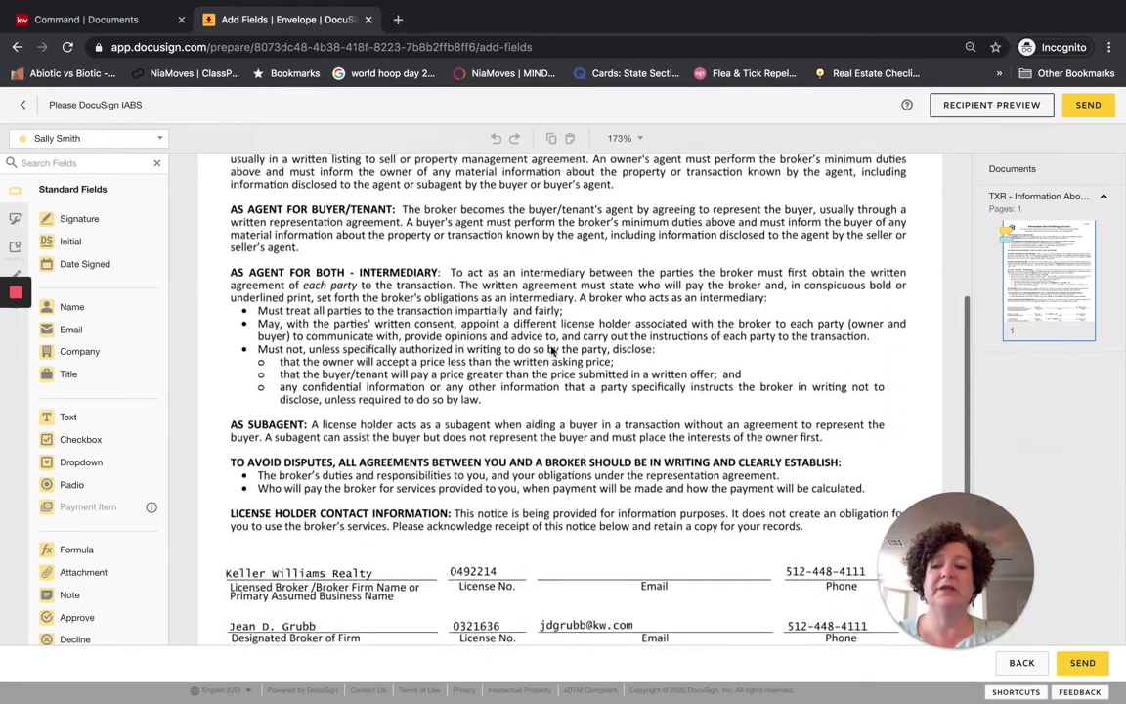
pyautogui.scroll(-3, 552, 352)
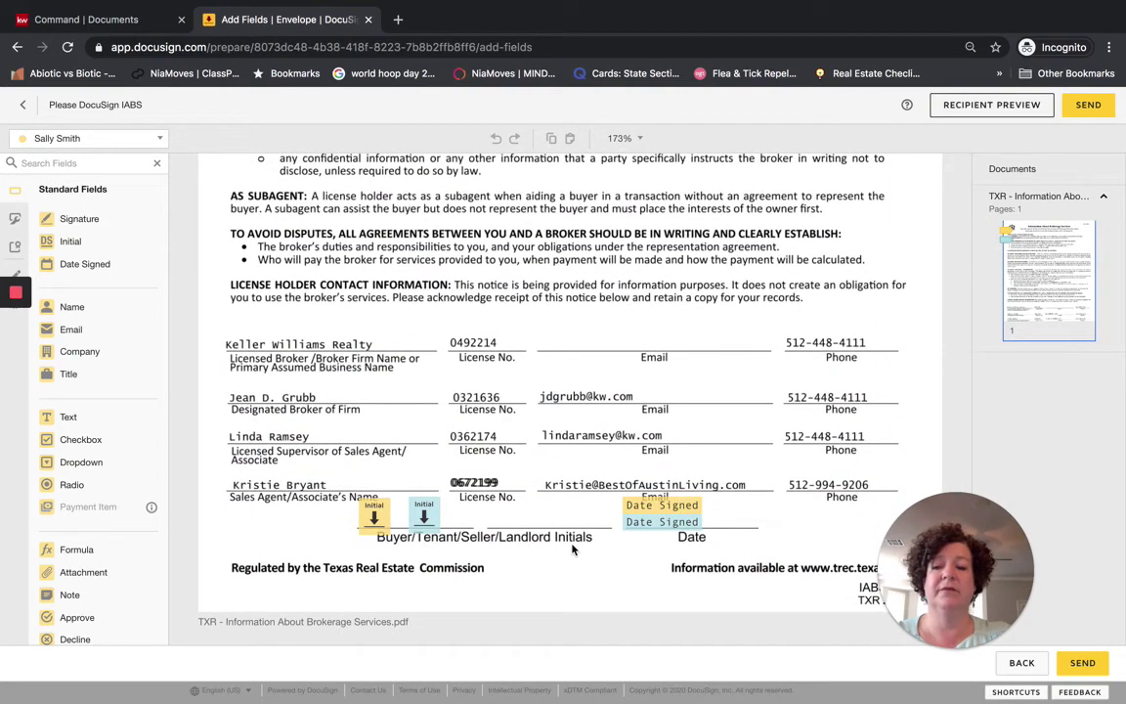
pyautogui.click(660, 524)
pyautogui.press('Delete')
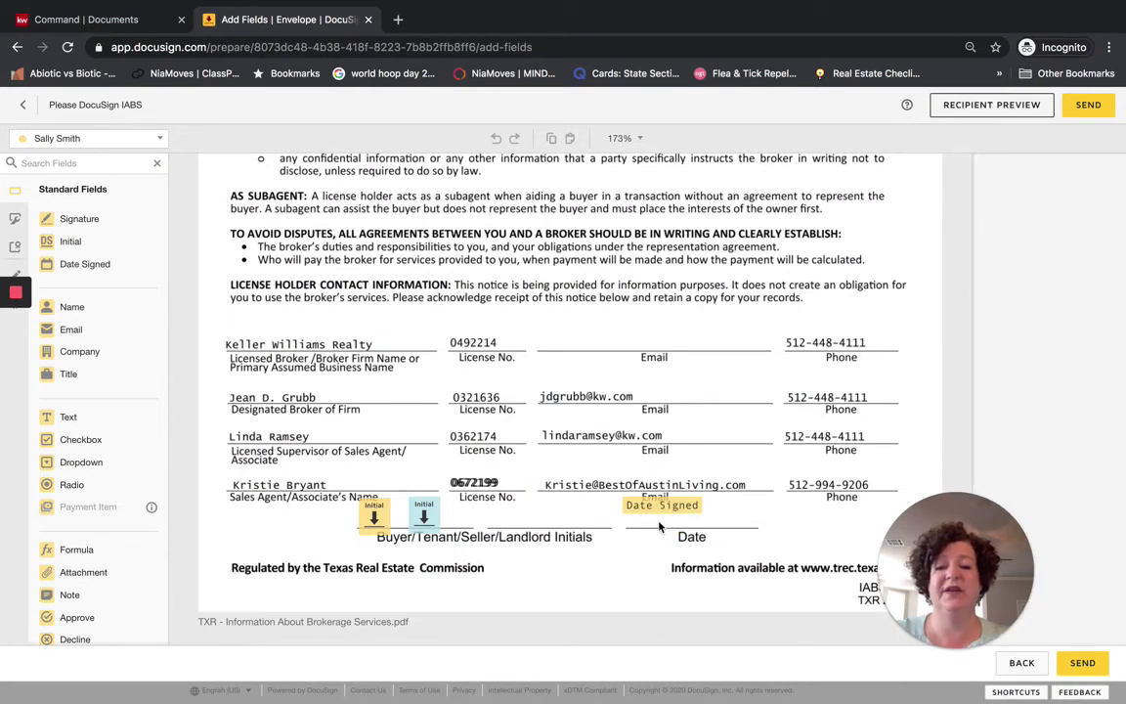
pyautogui.moveTo(666, 504); pyautogui.dragTo(670, 523)
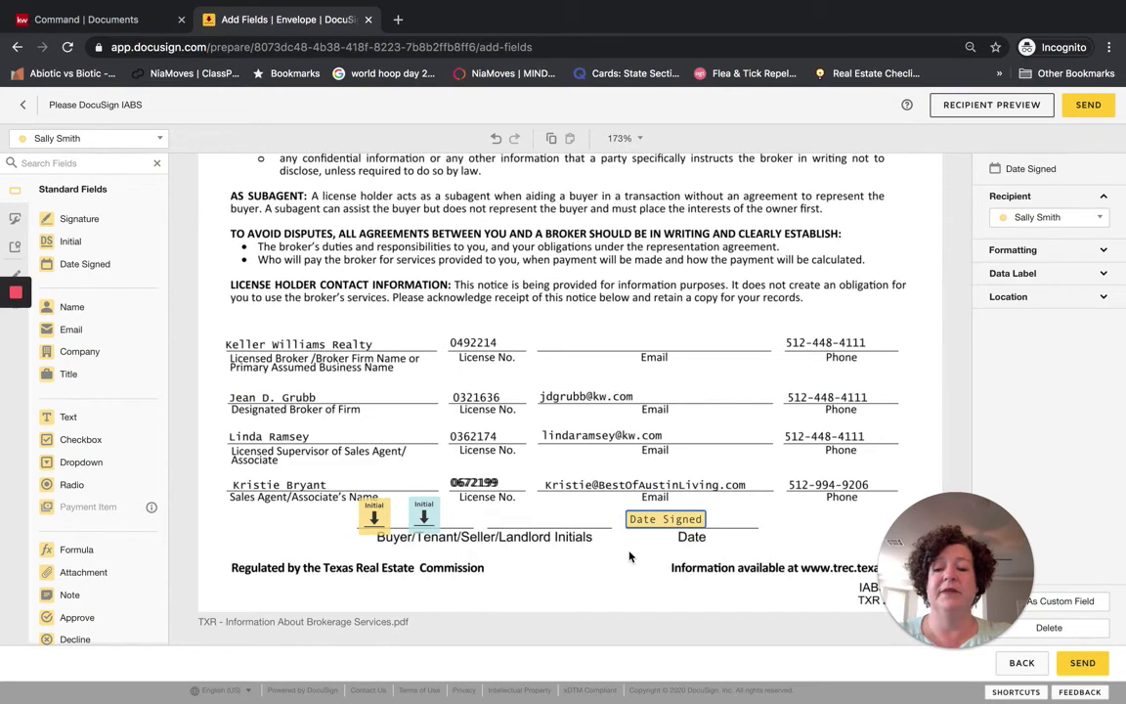
pyautogui.click(90, 139)
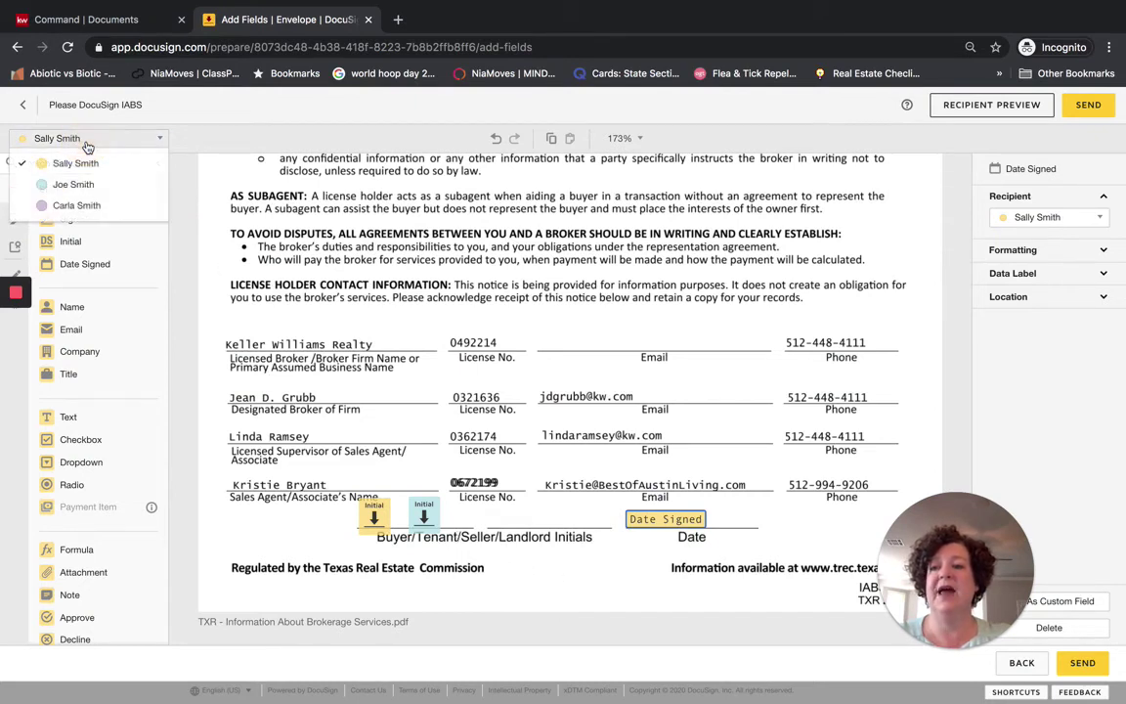
pyautogui.click(81, 211)
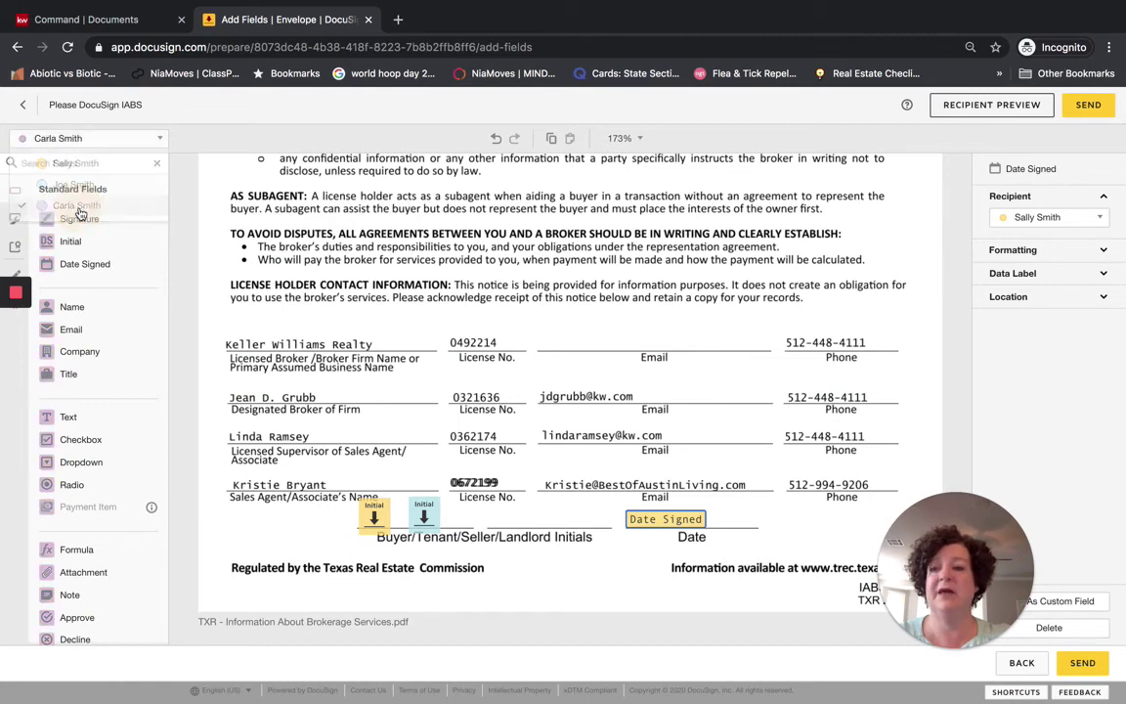
pyautogui.click(70, 240)
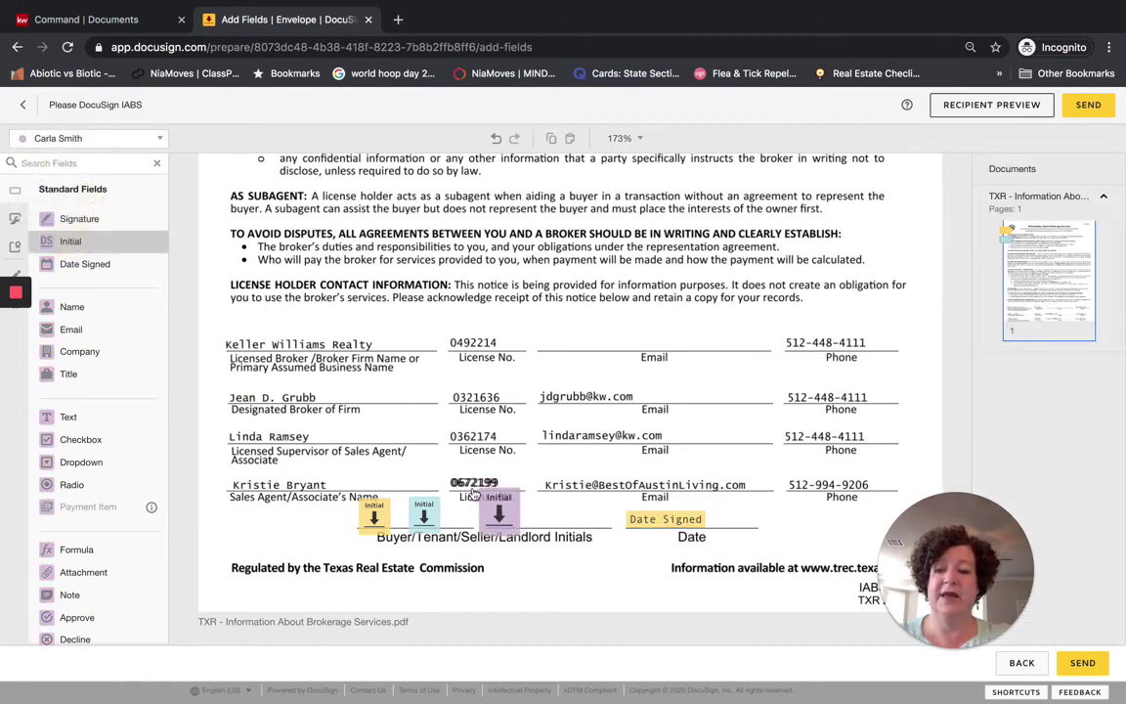
pyautogui.click(457, 501)
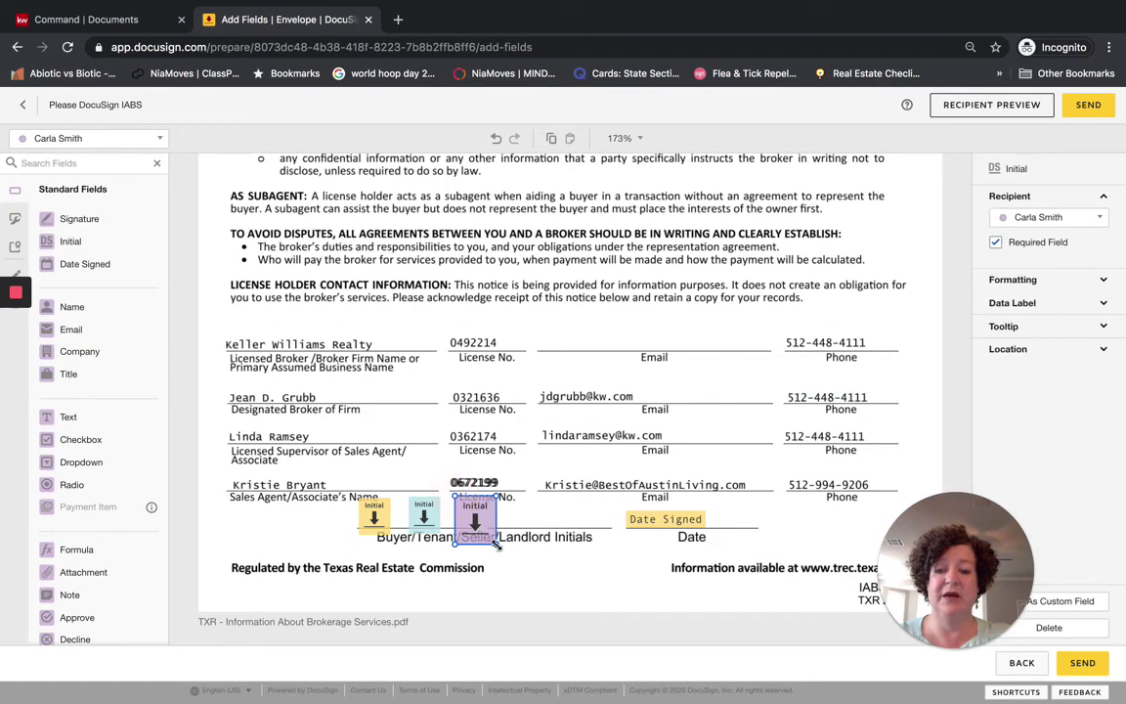
pyautogui.moveTo(497, 544); pyautogui.dragTo(485, 529)
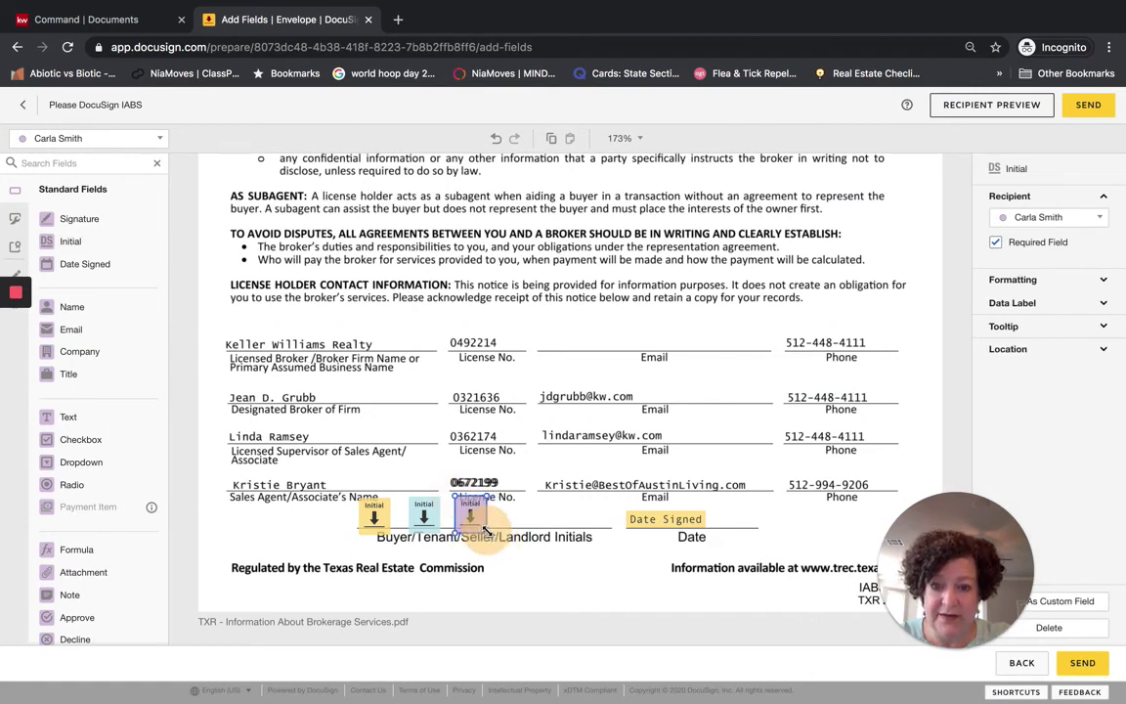
pyautogui.click(521, 561)
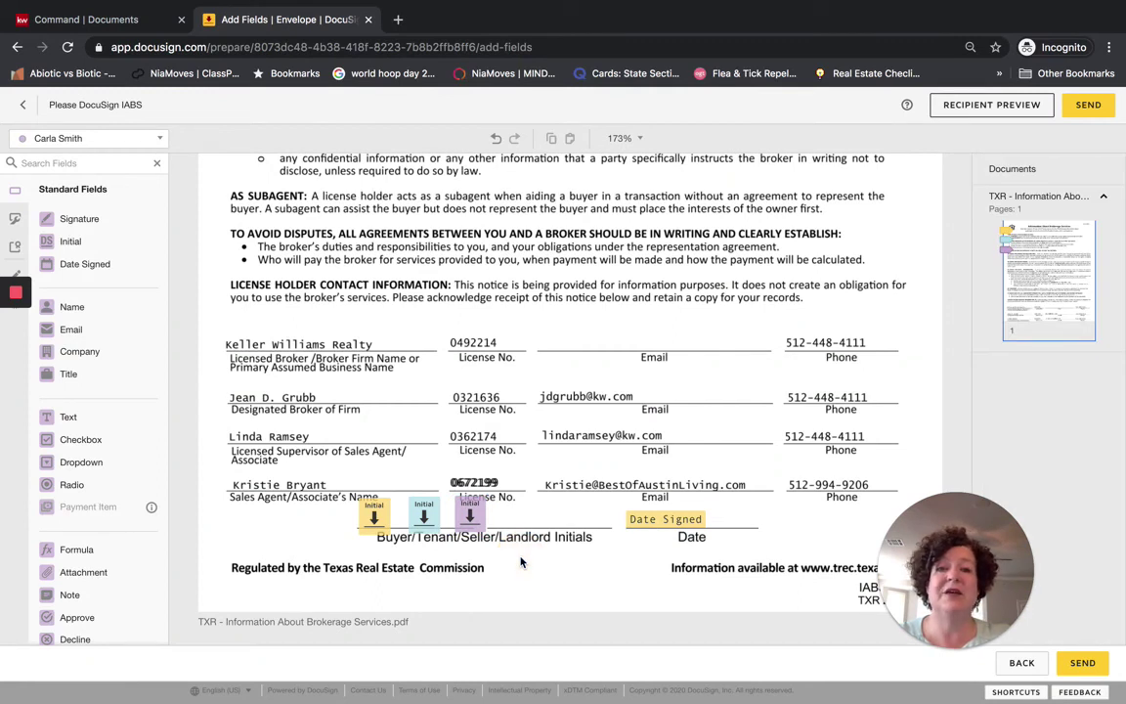
# Step: Review the signers and placed fields, then send the IABS envelope to the three buyers
pyautogui.click(113, 141)
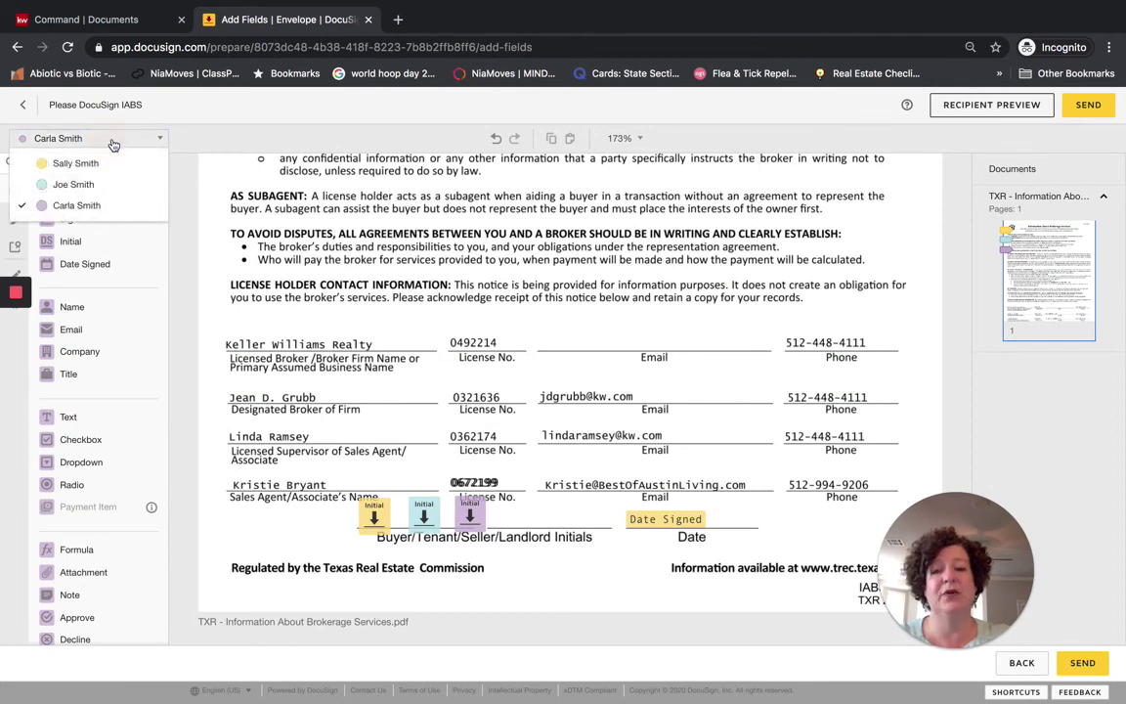
pyautogui.click(88, 205)
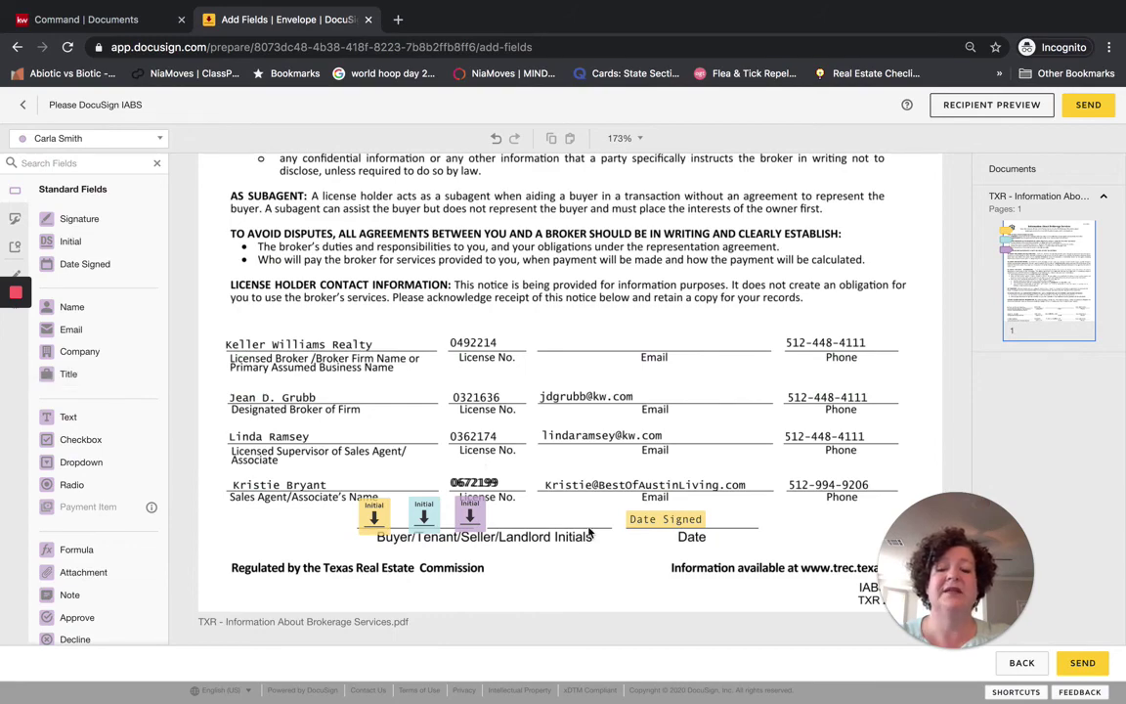
pyautogui.scroll(3, 589, 530)
pyautogui.scroll(3, 589, 532)
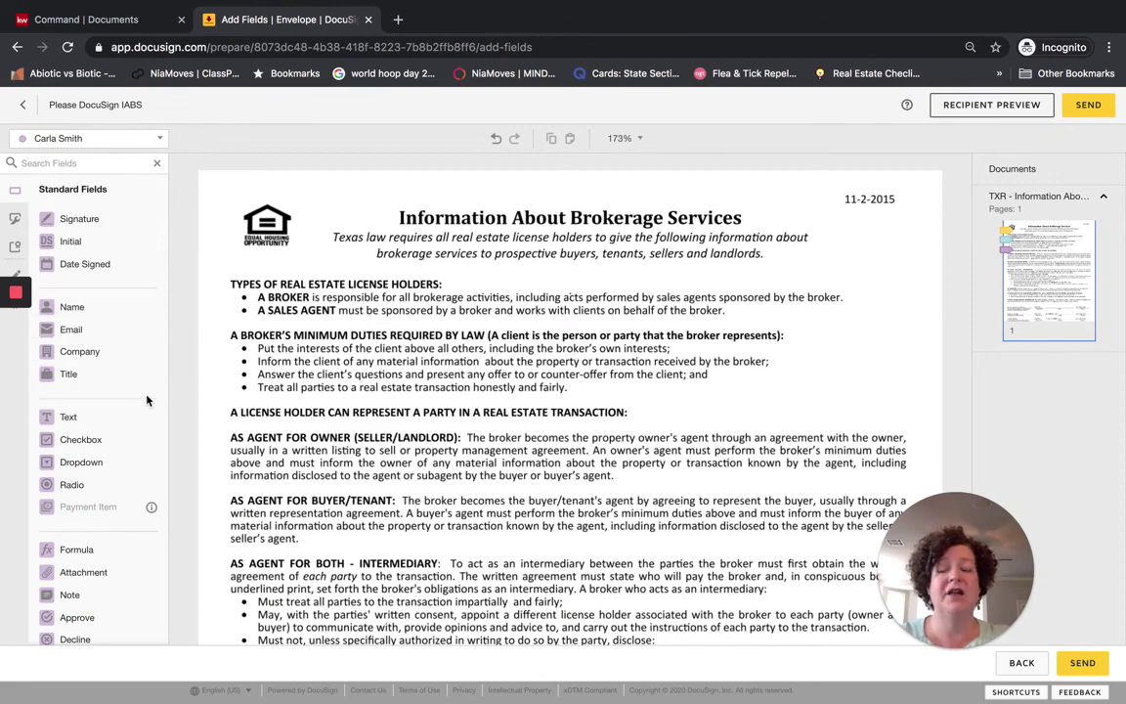
pyautogui.scroll(-5, 500, 326)
pyautogui.scroll(-5, 502, 326)
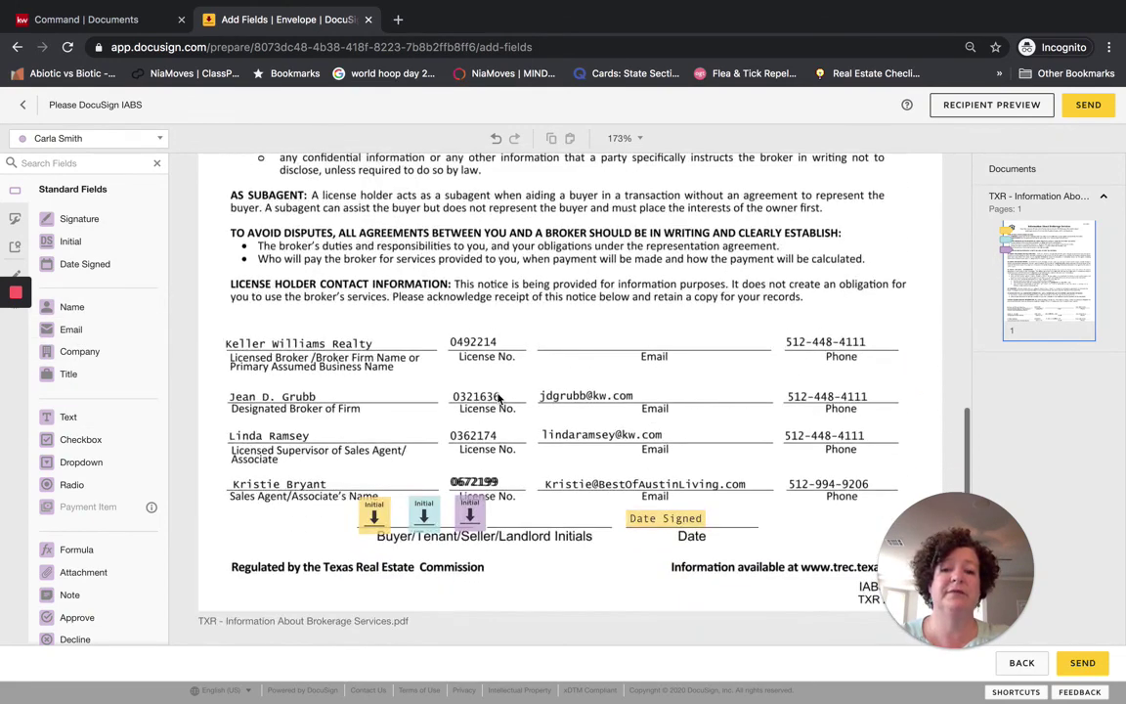
pyautogui.click(1090, 665)
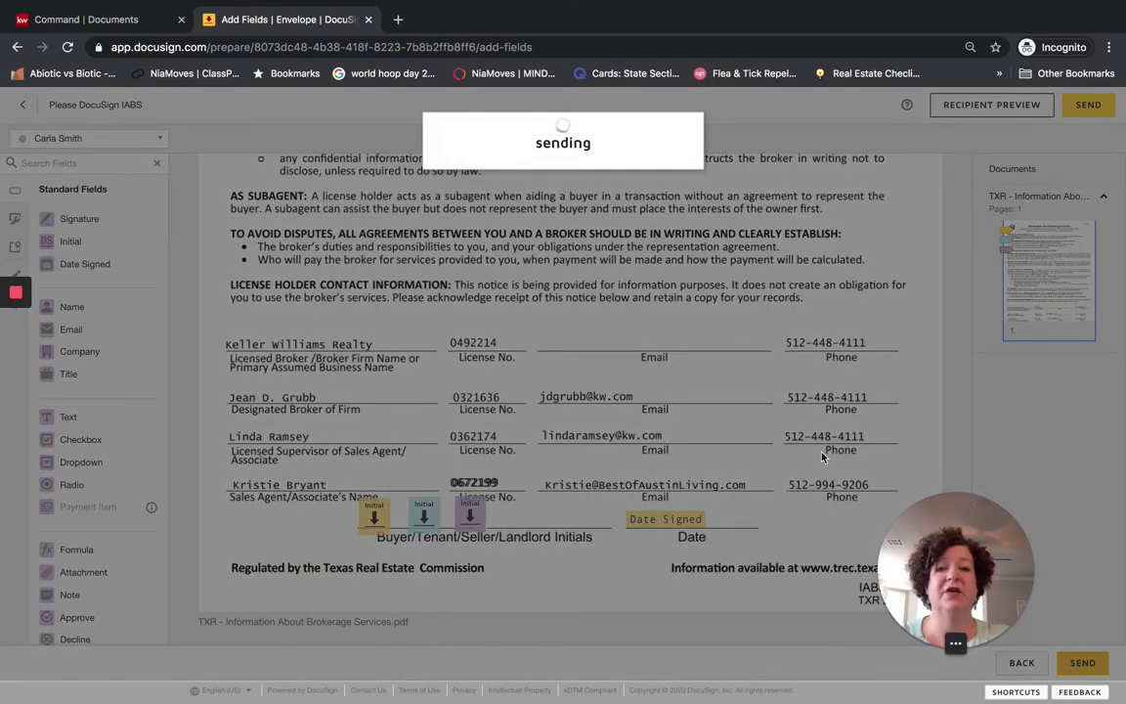